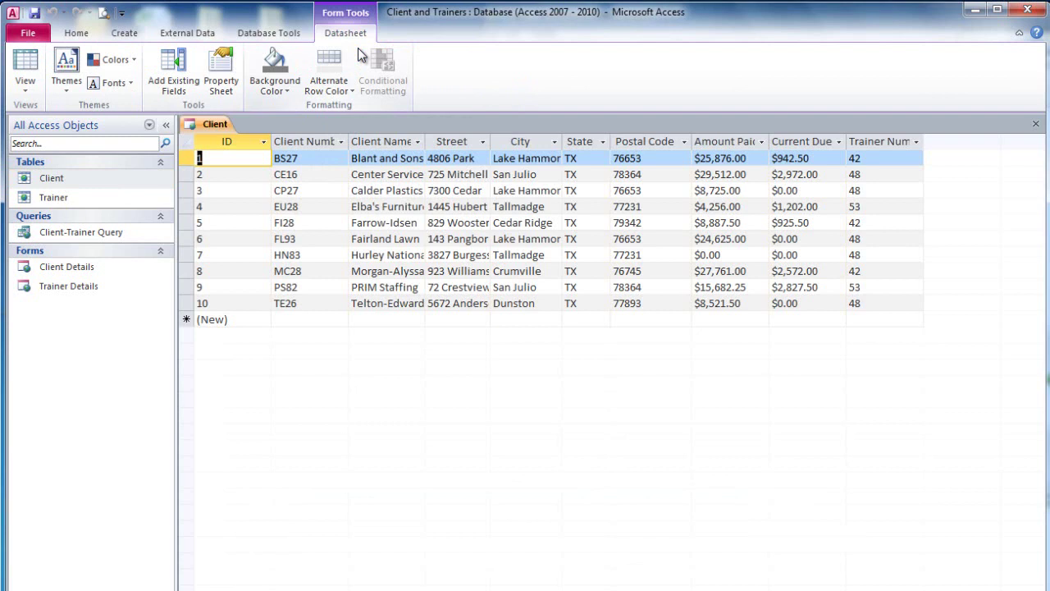
- Save the datasheet form as Client and open the macro builder for its ID field's On Click event
{"action": "left_click", "coordinate": [35, 14]}
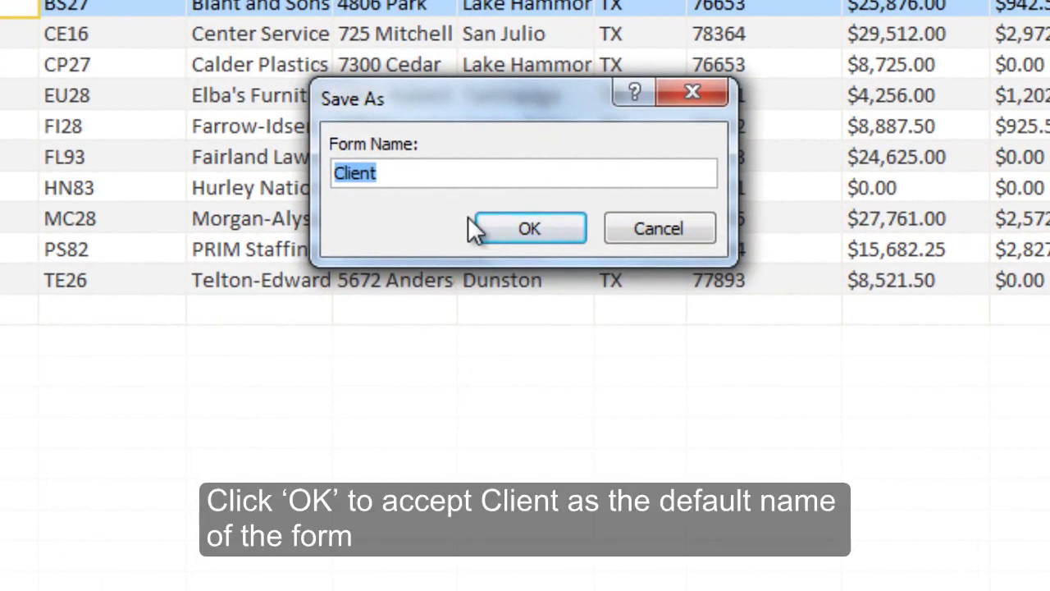
{"action": "left_click", "coordinate": [557, 224]}
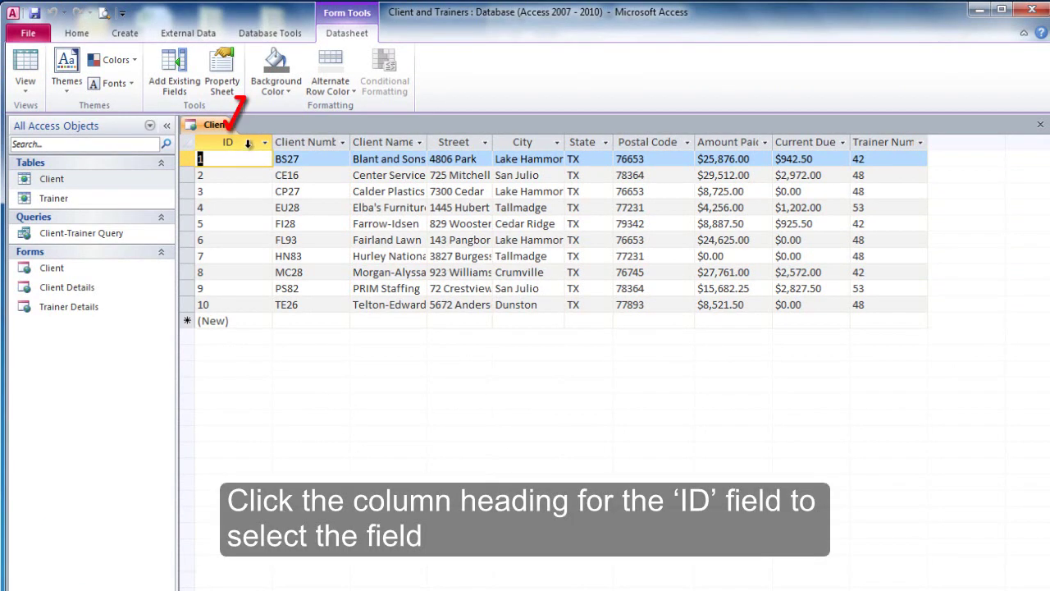
{"action": "left_click", "coordinate": [247, 143]}
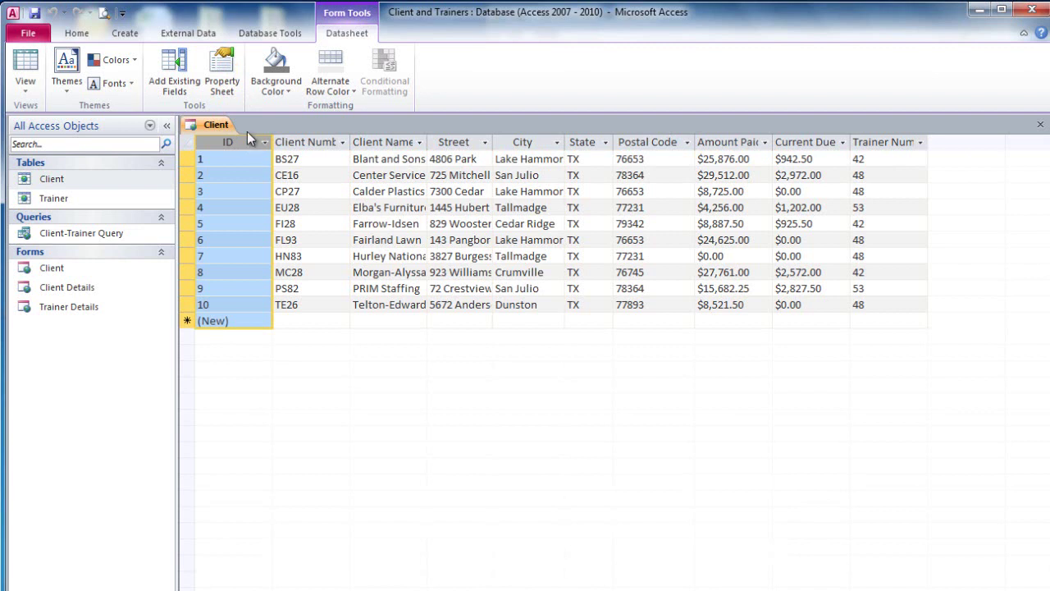
{"action": "left_click", "coordinate": [223, 72]}
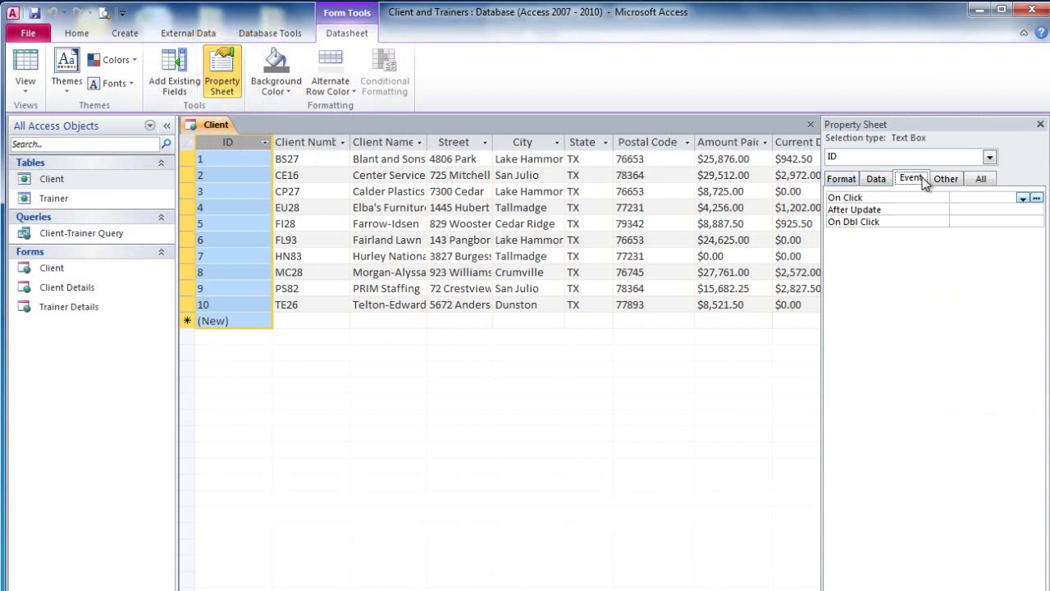
{"action": "left_click", "coordinate": [1037, 199]}
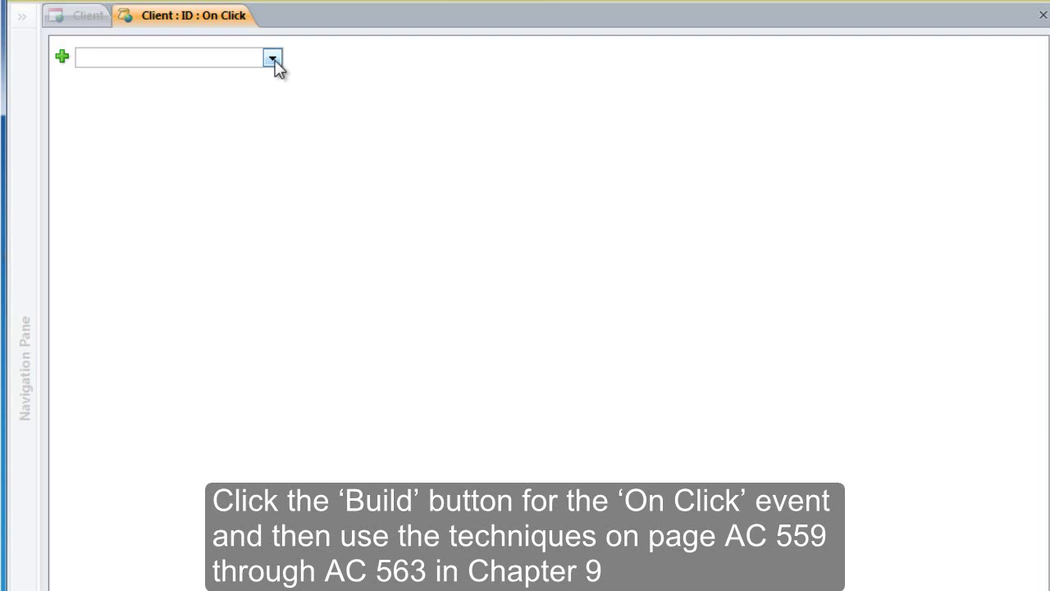
- Add a SetTempVar action with the name CN and the expression [Client Number]
{"action": "left_click", "coordinate": [273, 59]}
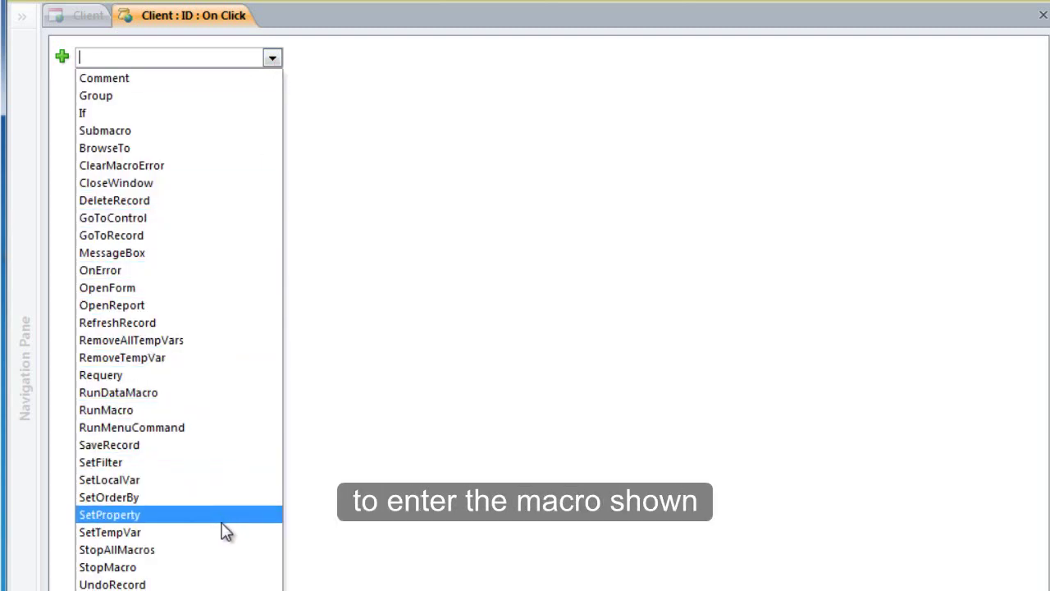
{"action": "left_click", "coordinate": [221, 531]}
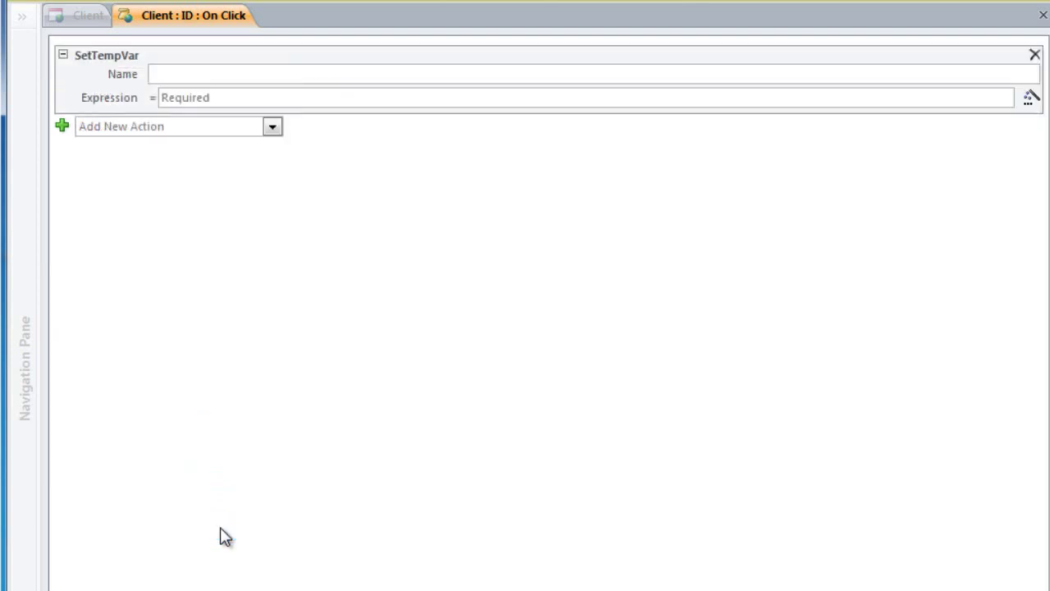
{"action": "type", "text": "CN"}
{"action": "left_click", "coordinate": [293, 97]}
{"action": "type", "text": "clei"}
{"action": "key", "text": "BackSpace"}
{"action": "key", "text": "BackSpace"}
{"action": "type", "text": "ien"}
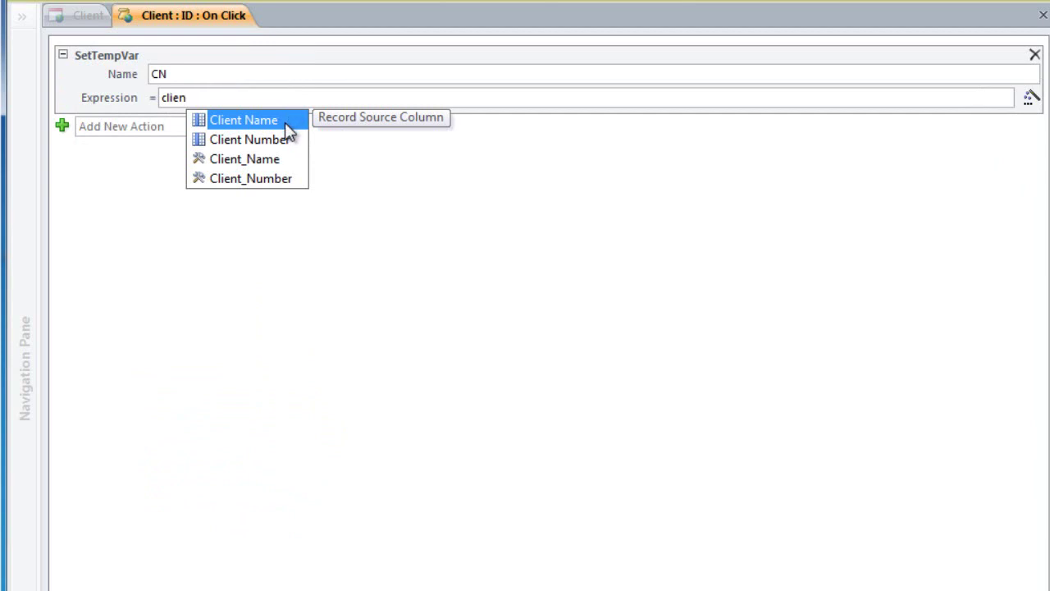
{"action": "double_click", "coordinate": [284, 143]}
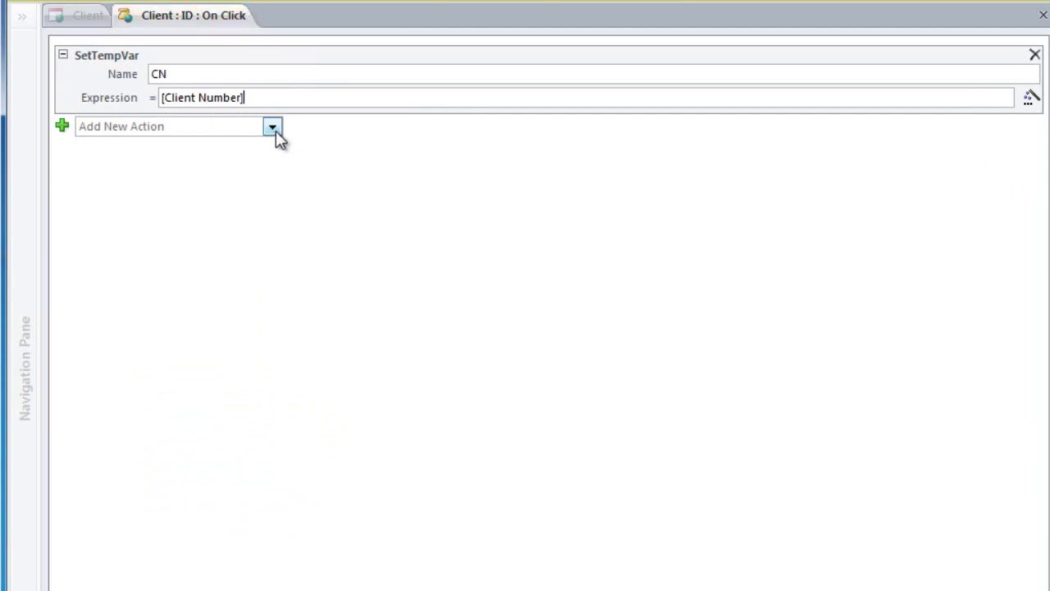
- Add an OpenForm action for the Client Details form with the where condition [Client Number]=[TempVars]![CN]
{"action": "left_click", "coordinate": [274, 128]}
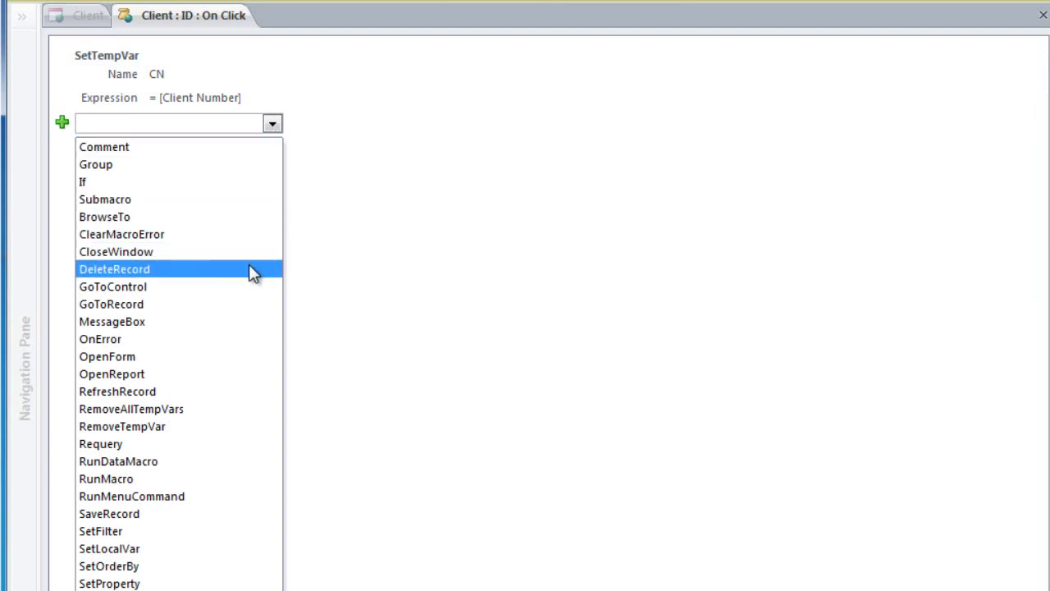
{"action": "left_click", "coordinate": [227, 358]}
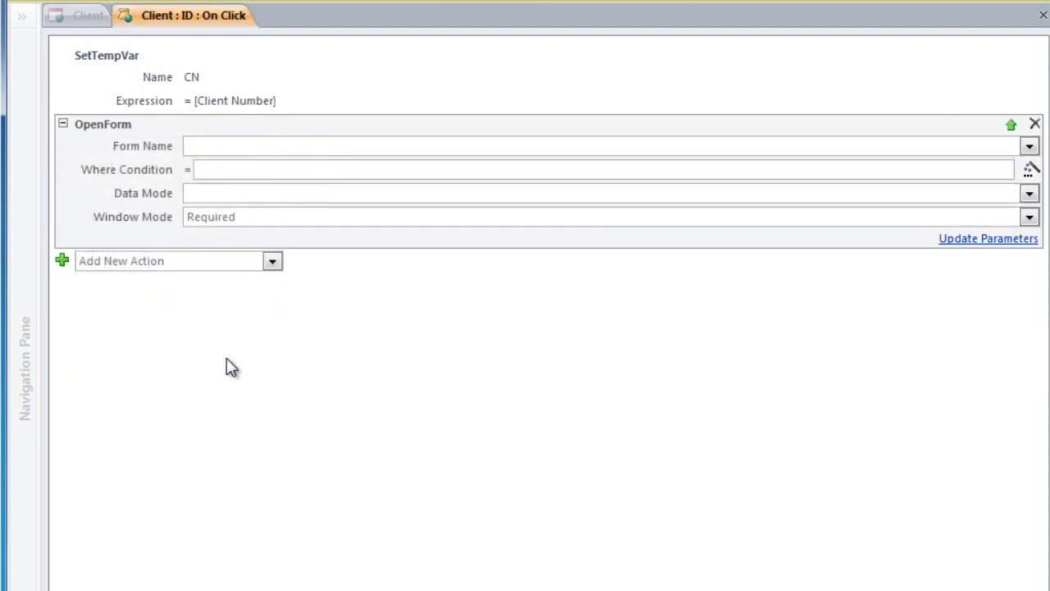
{"action": "type", "text": "Client Details"}
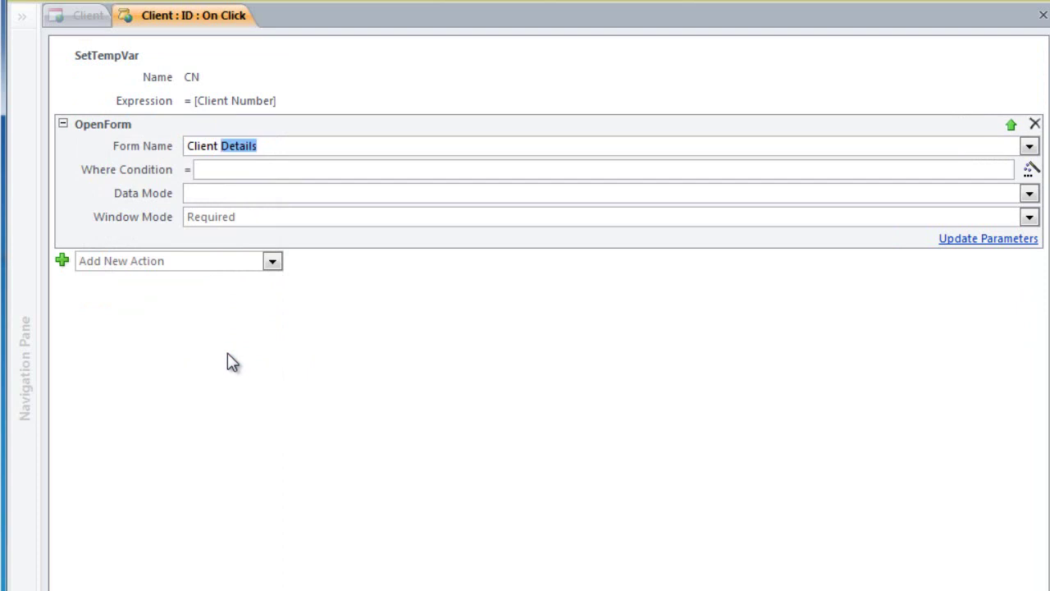
{"action": "left_click", "coordinate": [266, 173]}
{"action": "type", "text": "clien"}
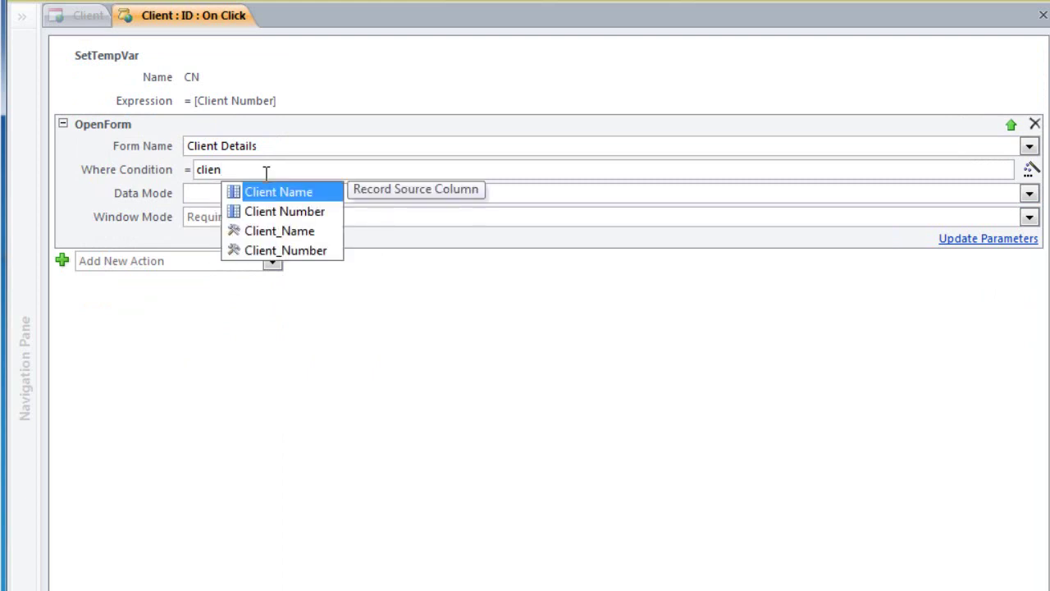
{"action": "left_click", "coordinate": [286, 211]}
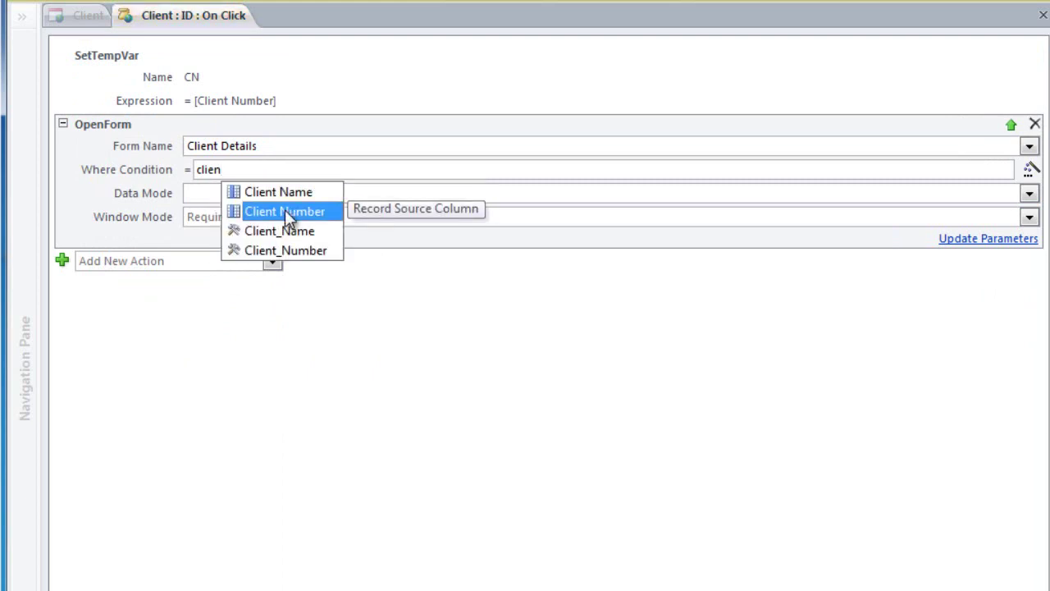
{"action": "left_click", "coordinate": [287, 211]}
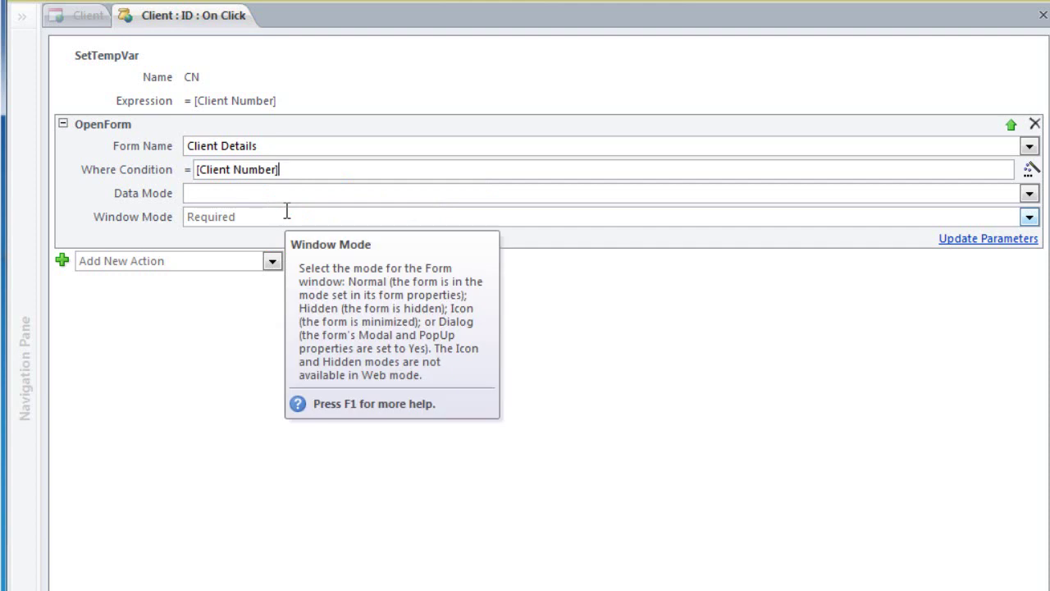
{"action": "type", "text": "="}
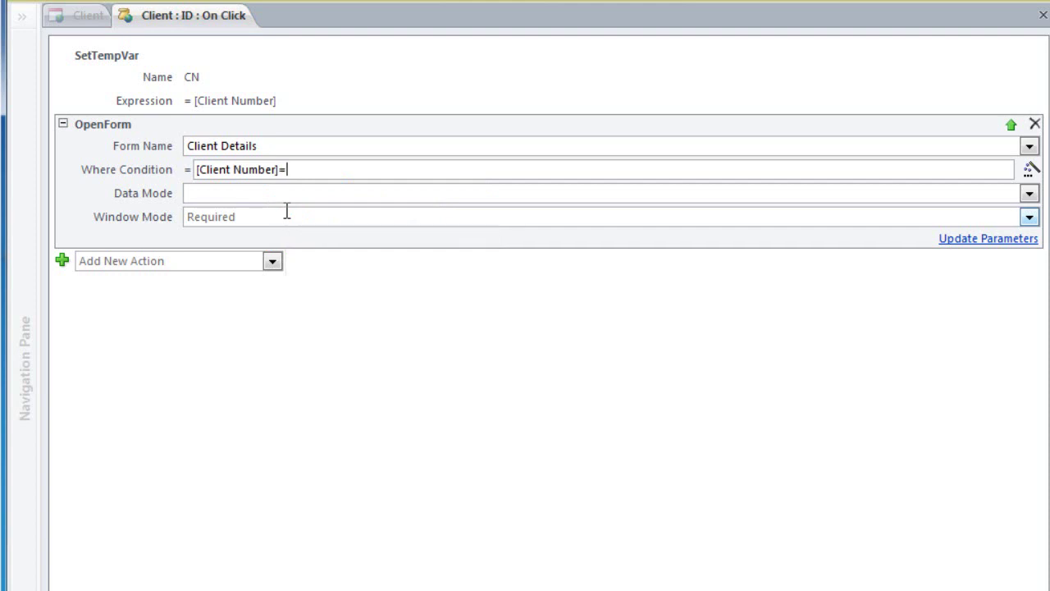
{"action": "type", "text": "temp"}
{"action": "double_click", "coordinate": [346, 189]}
{"action": "type", "text": "![CN]"}
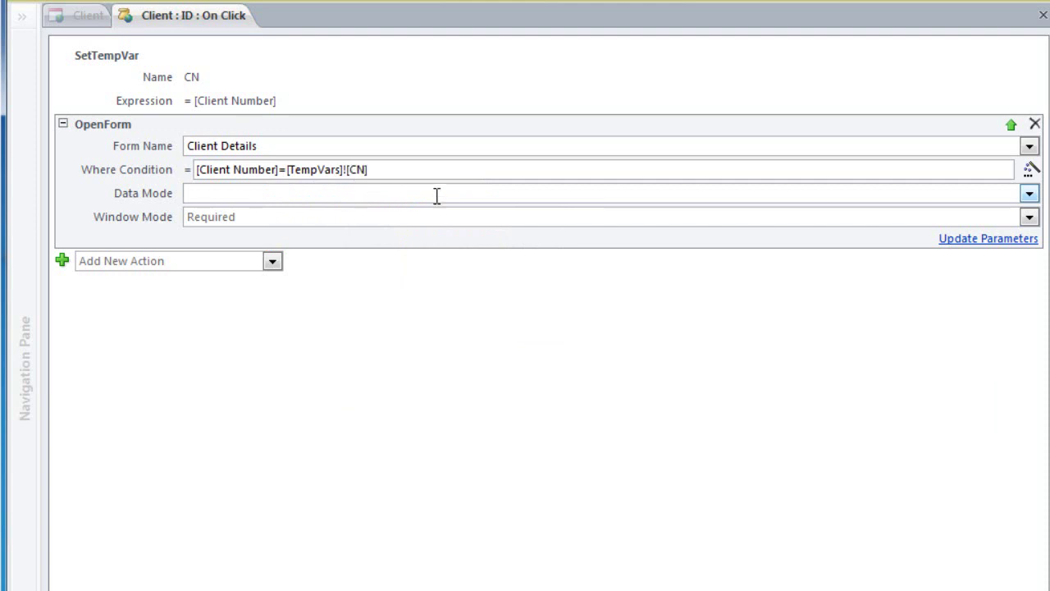
- Set the OpenForm action's data mode to Read Only and its window mode to Dialog
{"action": "left_click", "coordinate": [570, 193]}
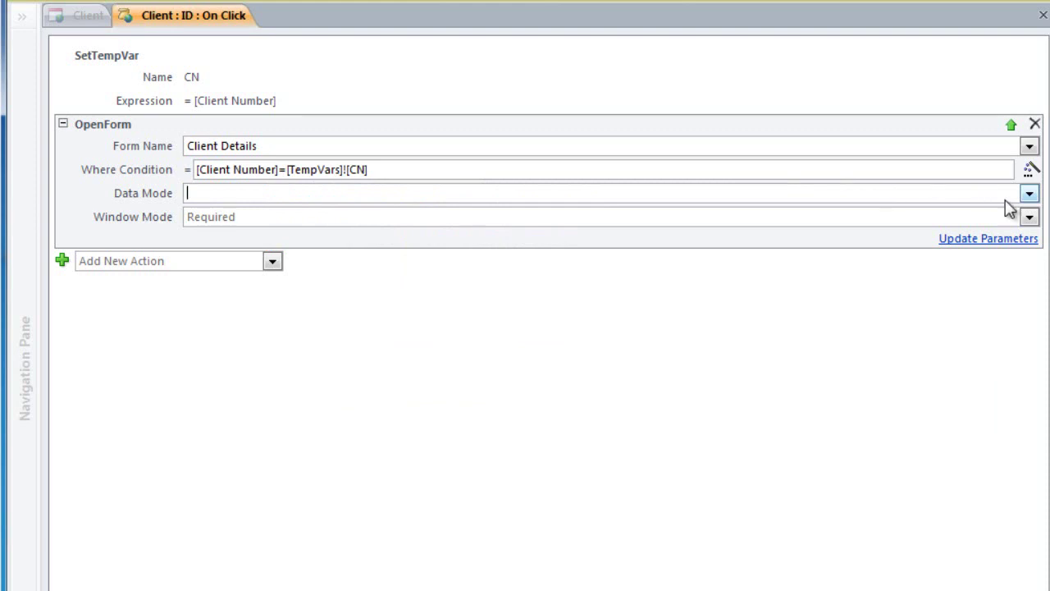
{"action": "left_click", "coordinate": [1030, 193]}
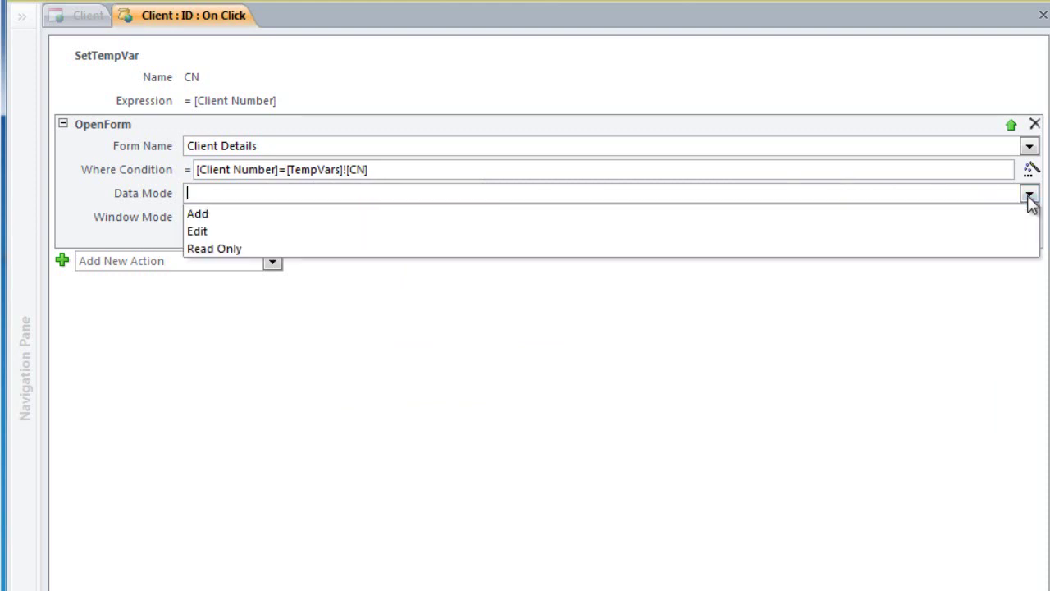
{"action": "left_click", "coordinate": [897, 247]}
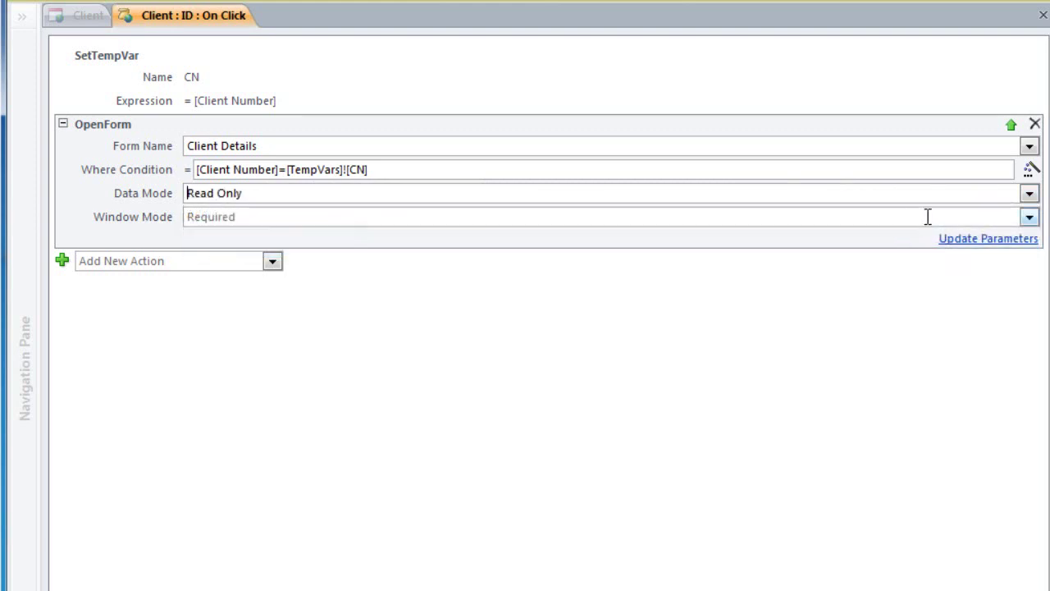
{"action": "left_click", "coordinate": [1029, 217]}
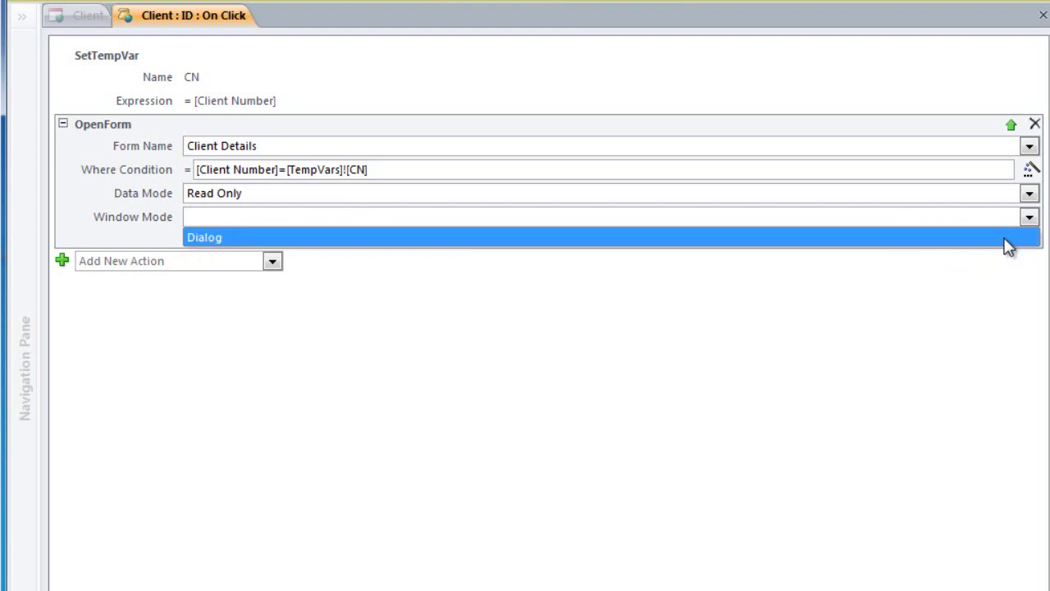
{"action": "left_click", "coordinate": [1008, 238]}
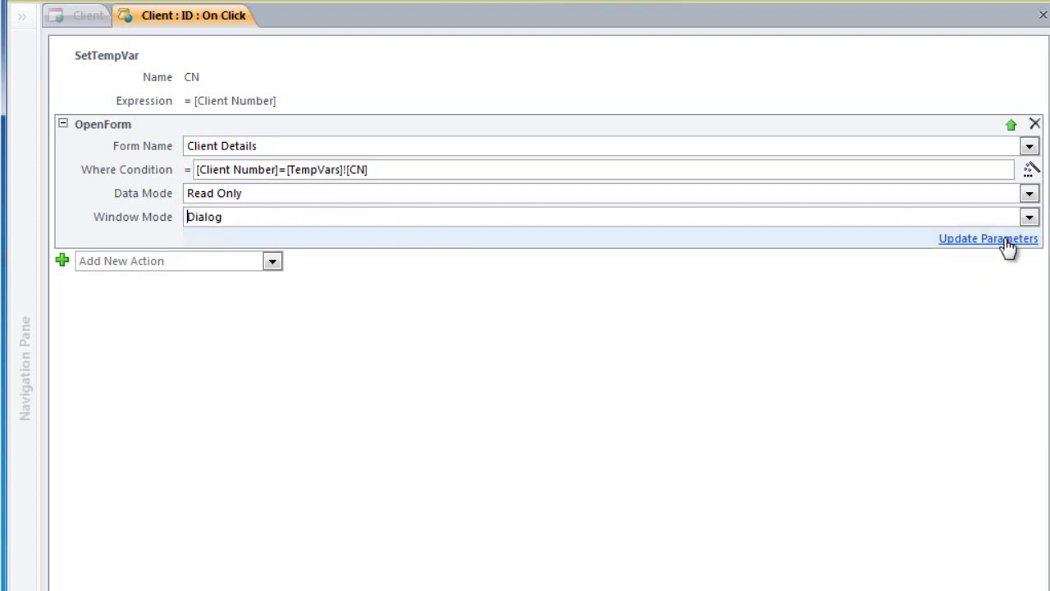
- Add a RemoveTempVar action for the variable CN at the end of the macro
{"action": "left_click", "coordinate": [272, 261]}
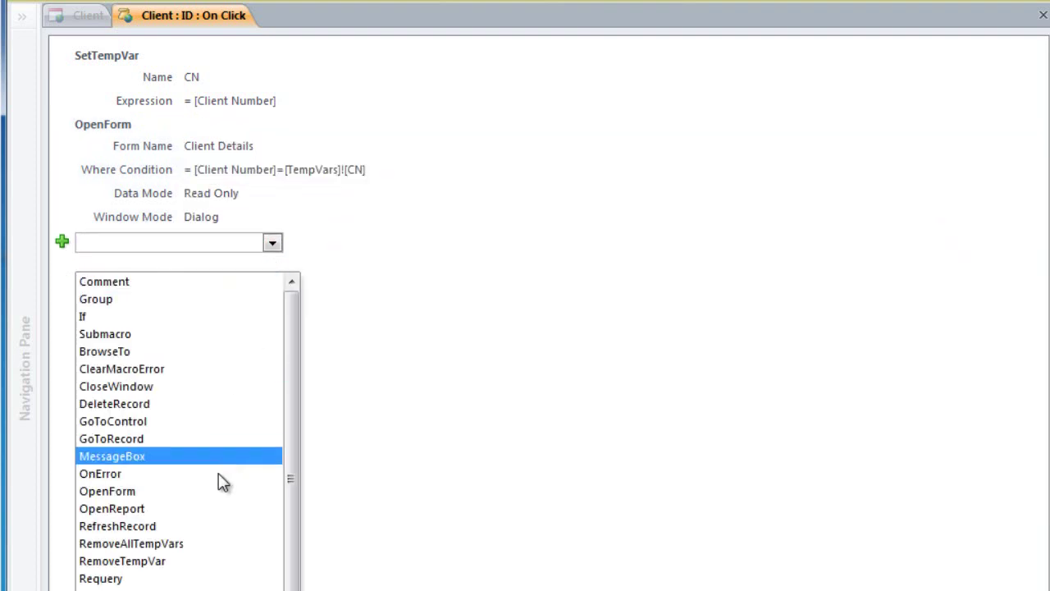
{"action": "left_click", "coordinate": [200, 561]}
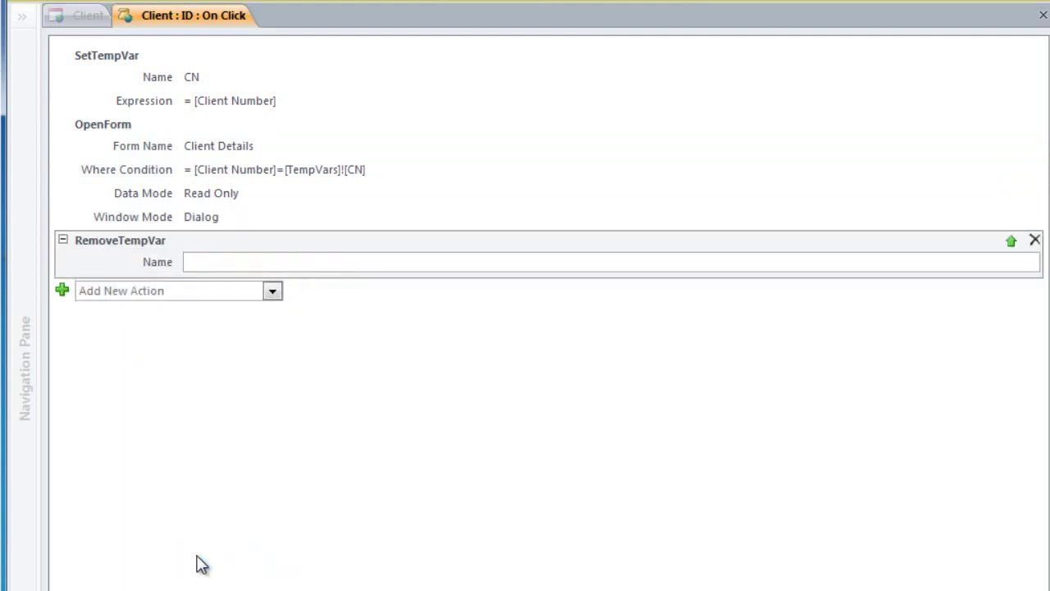
{"action": "type", "text": "CN"}
{"action": "left_click", "coordinate": [309, 414]}
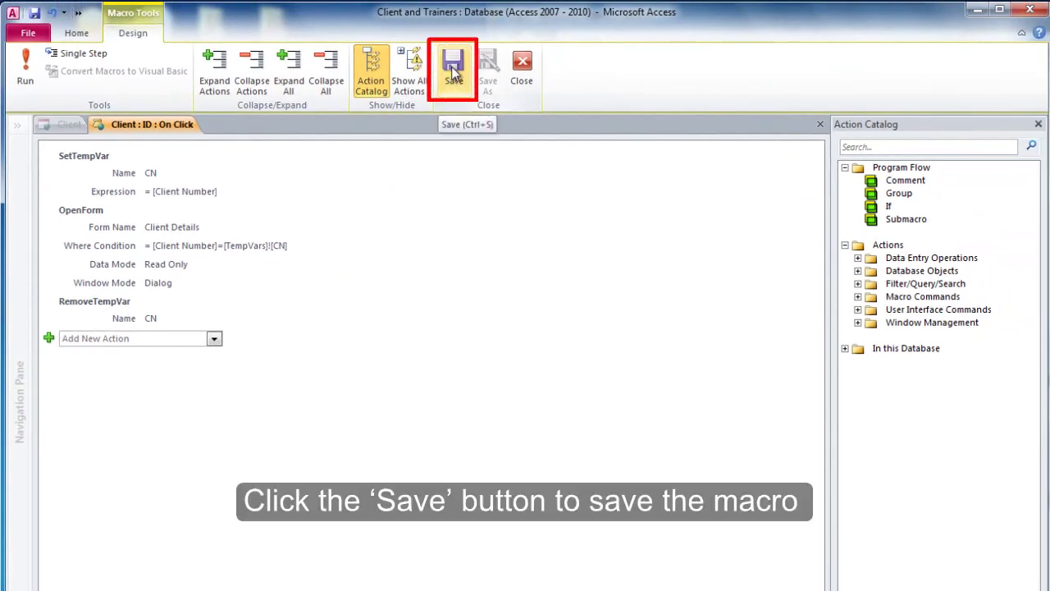
- Save and close the macro, and close the property sheet and the Client form, saving its design changes
{"action": "left_click", "coordinate": [454, 72]}
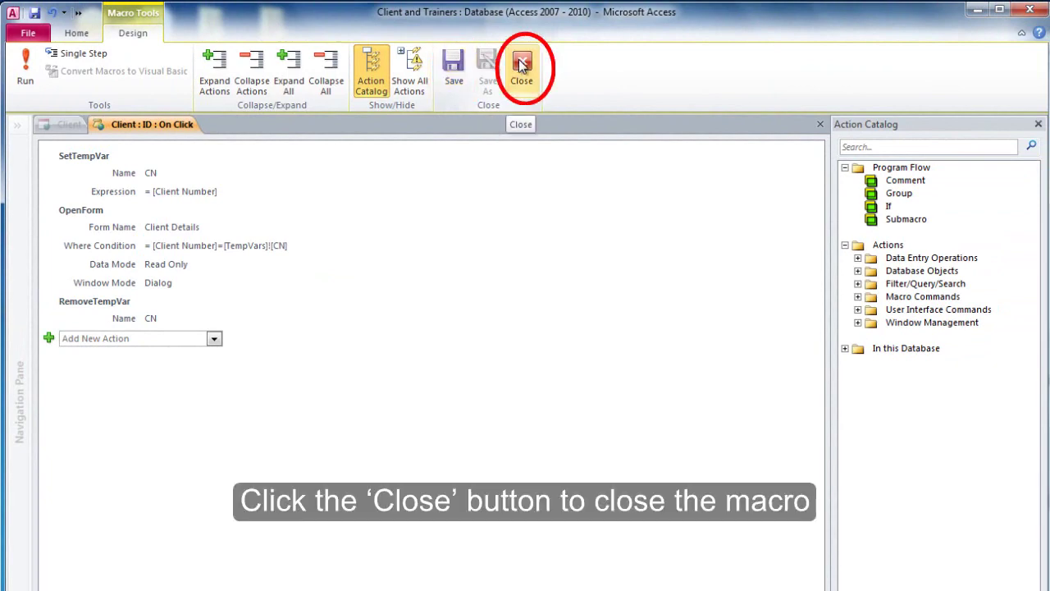
{"action": "left_click", "coordinate": [522, 66]}
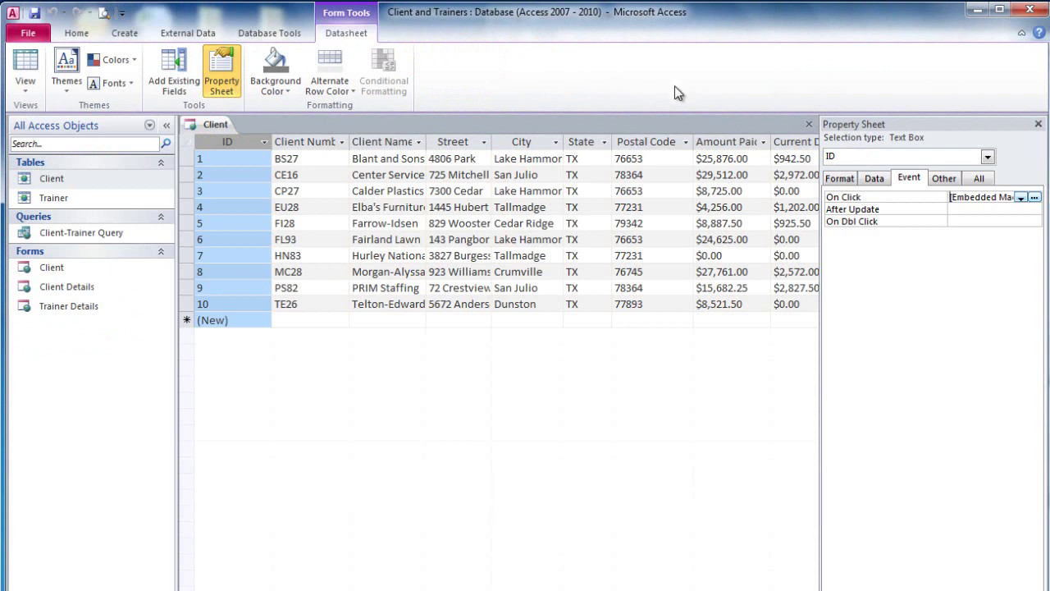
{"action": "left_click", "coordinate": [1039, 125]}
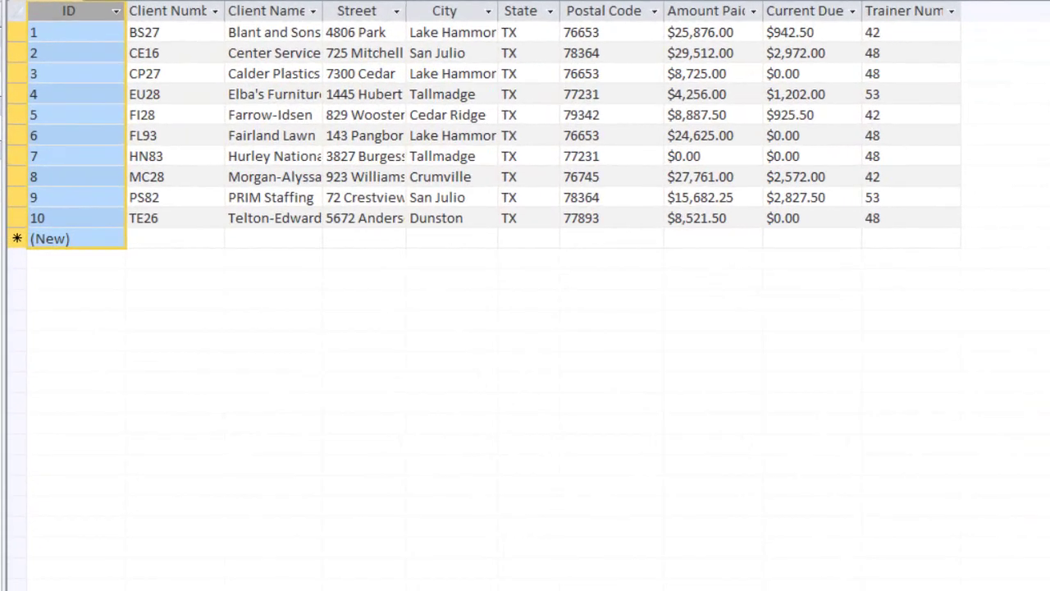
{"action": "left_click", "coordinate": [1038, 125]}
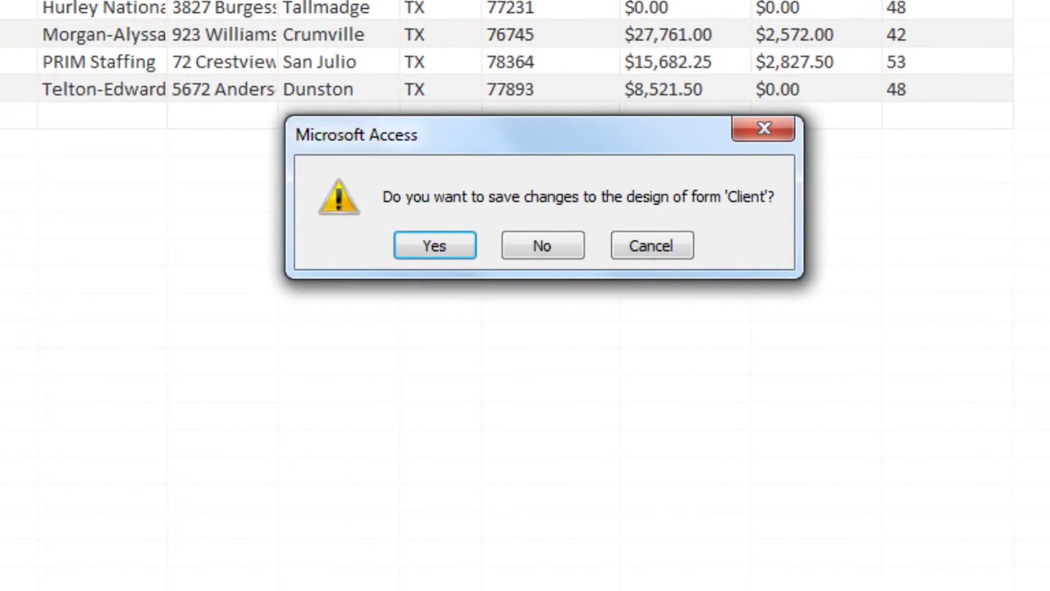
{"action": "left_click", "coordinate": [440, 245]}
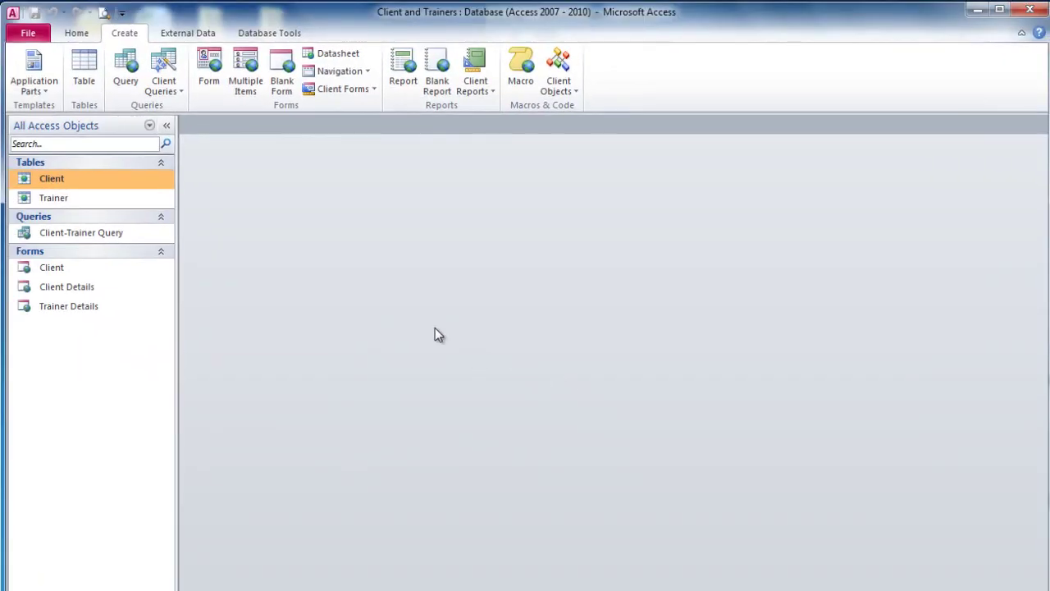
- Create a datasheet form from the Trainer table and save it as Trainer
{"action": "left_click", "coordinate": [154, 197]}
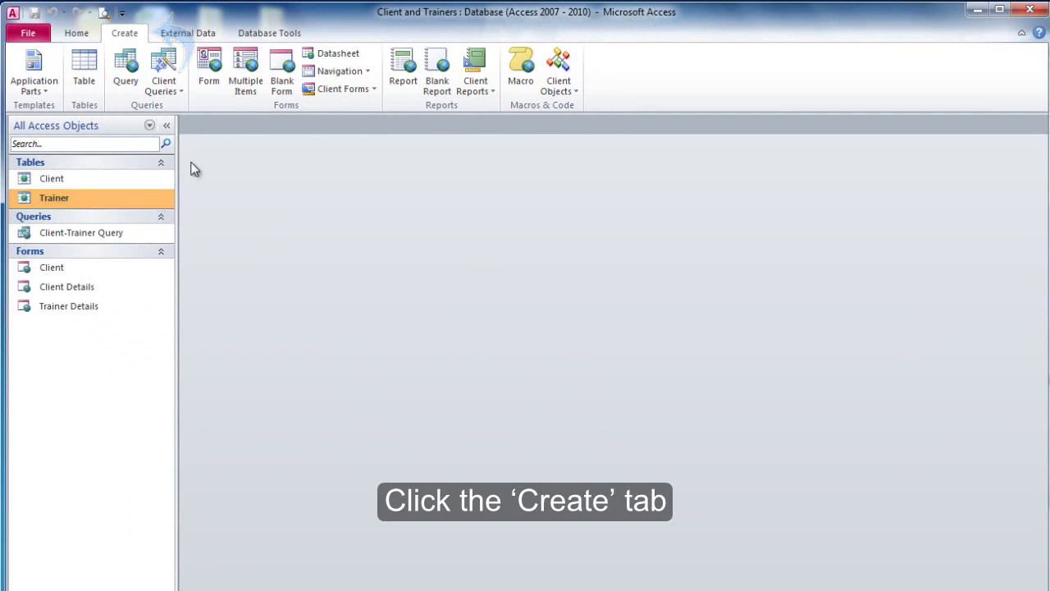
{"action": "left_click", "coordinate": [357, 55]}
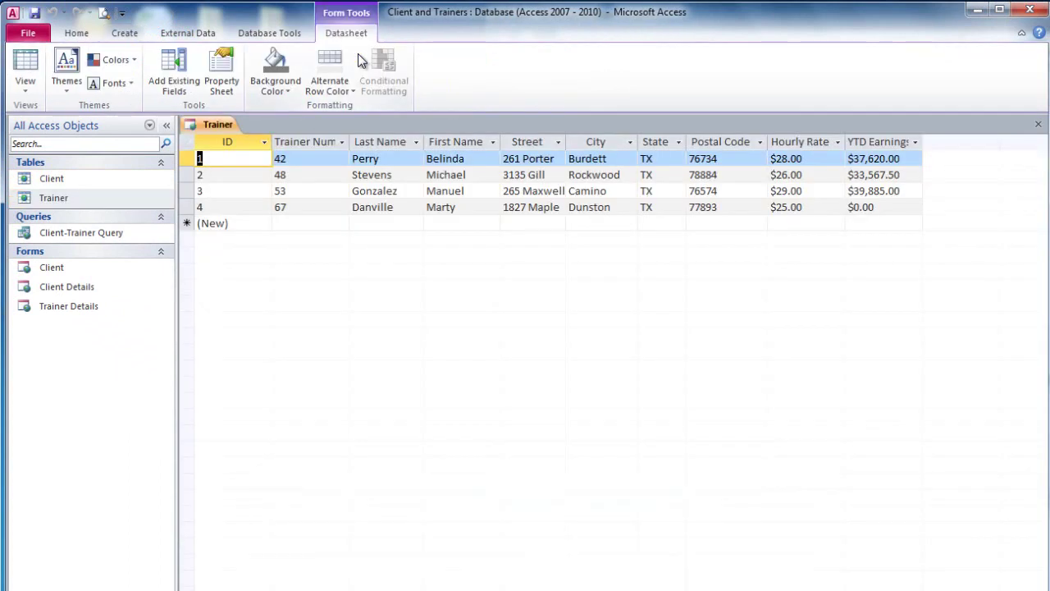
{"action": "left_click", "coordinate": [35, 13]}
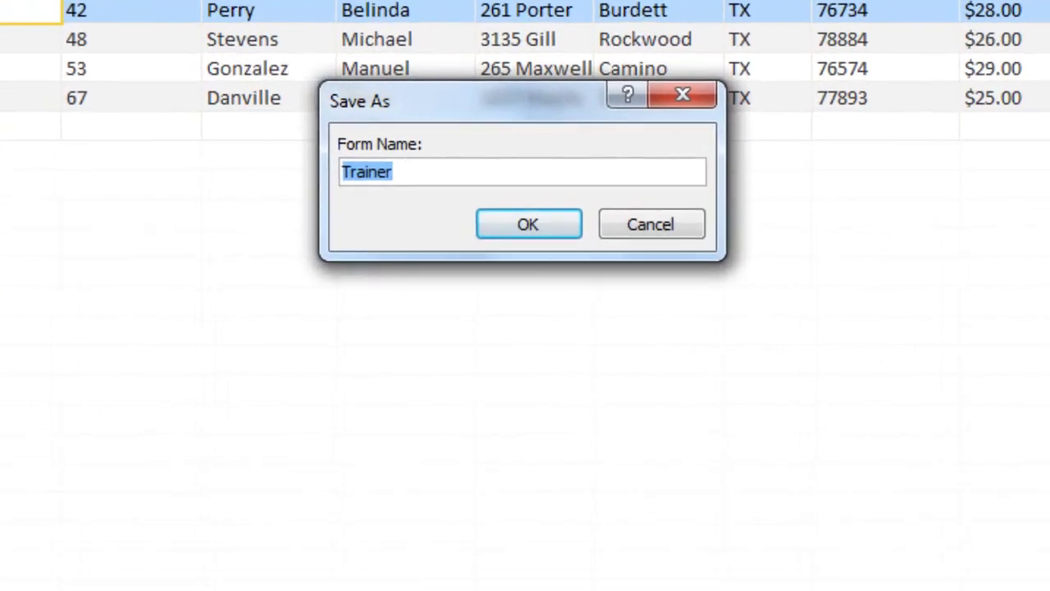
{"action": "left_click", "coordinate": [552, 197]}
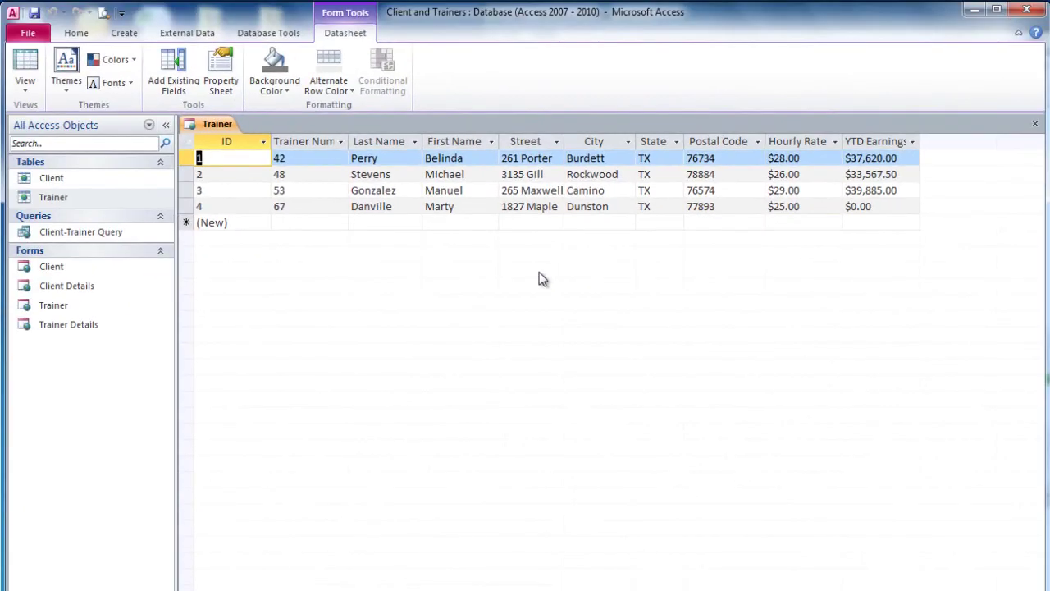
- Start building a macro for the On Click event of the Trainer form's ID field
{"action": "left_click", "coordinate": [250, 144]}
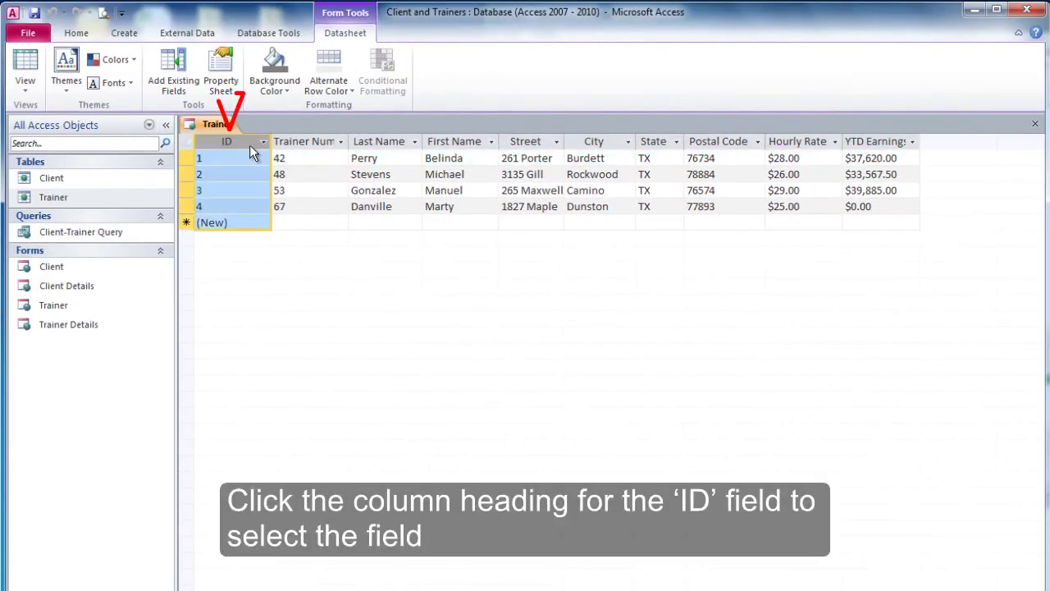
{"action": "left_click", "coordinate": [228, 78]}
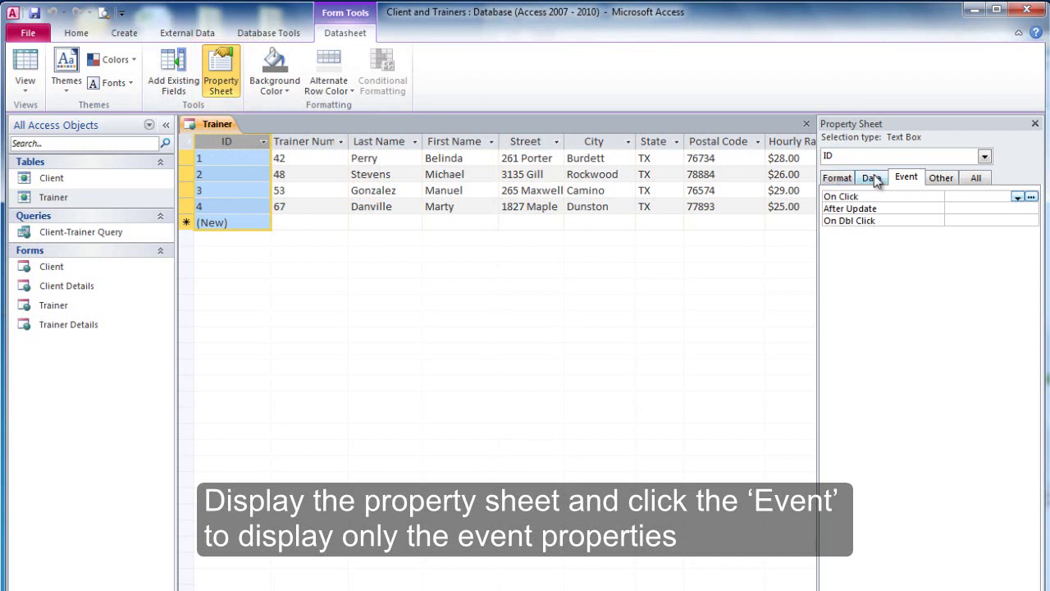
{"action": "left_click", "coordinate": [907, 178]}
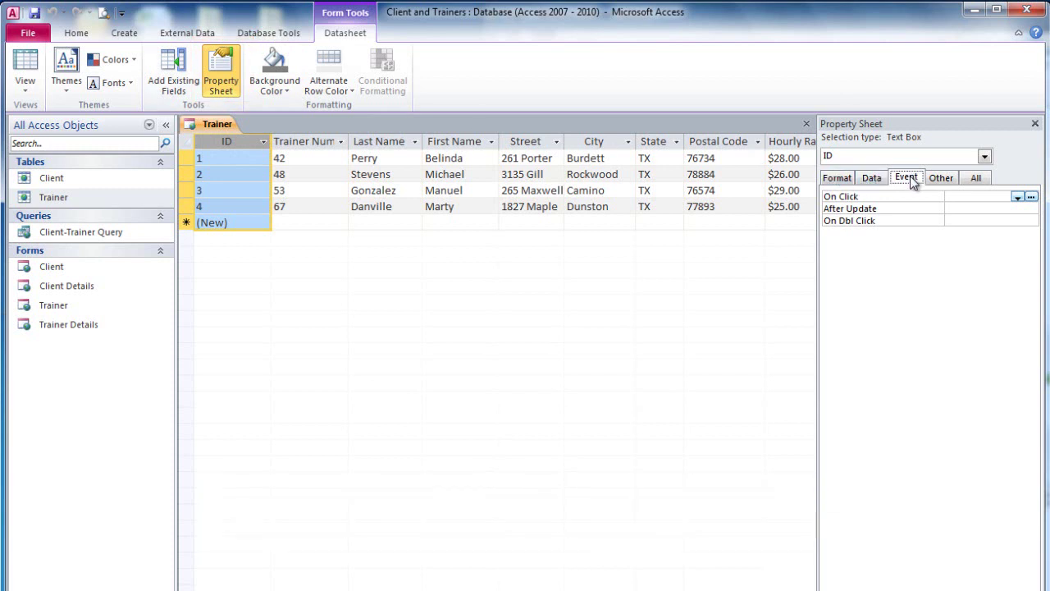
{"action": "left_click", "coordinate": [1031, 198]}
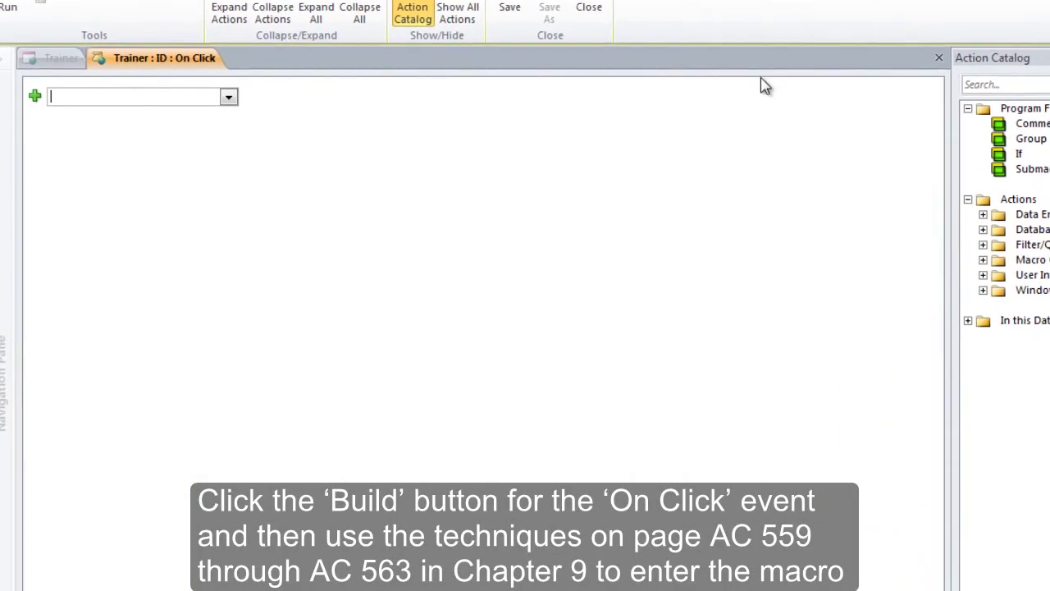
- Add a SetTempVar action named TN with the expression [Trainer Number]
{"action": "left_click", "coordinate": [228, 97]}
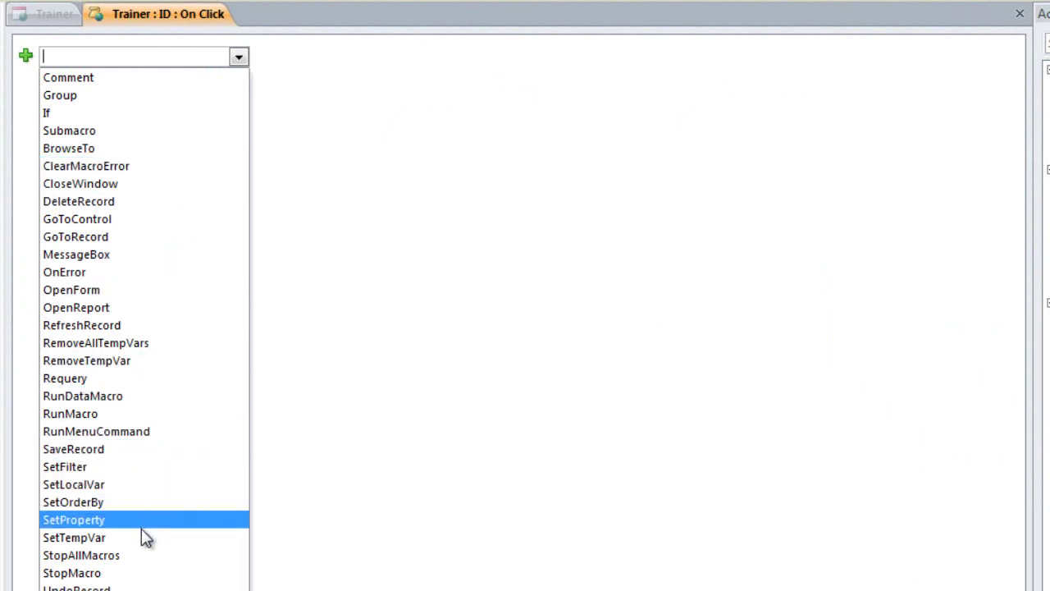
{"action": "left_click", "coordinate": [144, 538]}
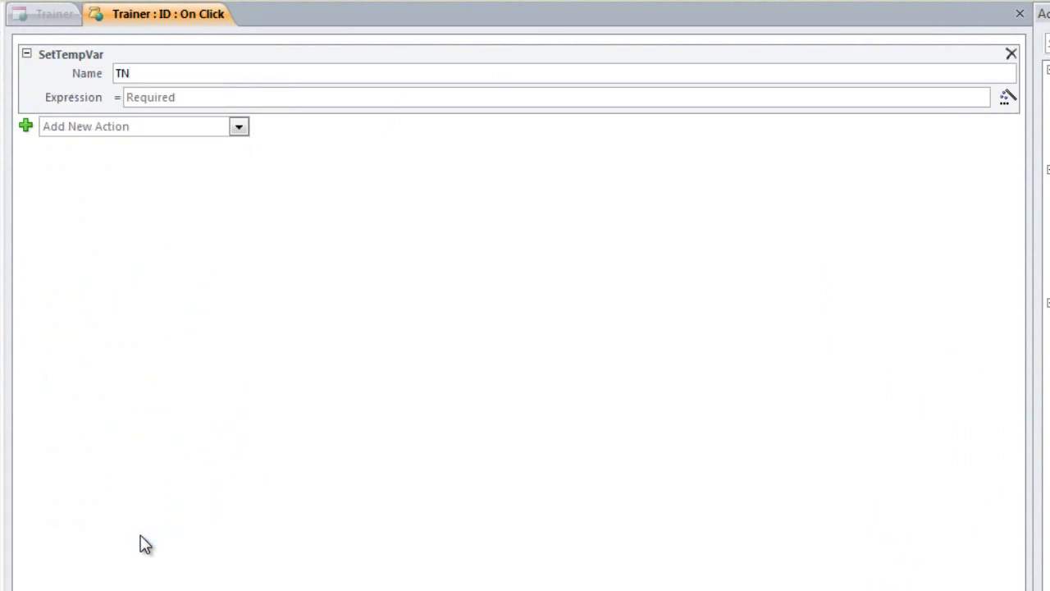
{"action": "left_click", "coordinate": [204, 100]}
{"action": "type", "text": "train"}
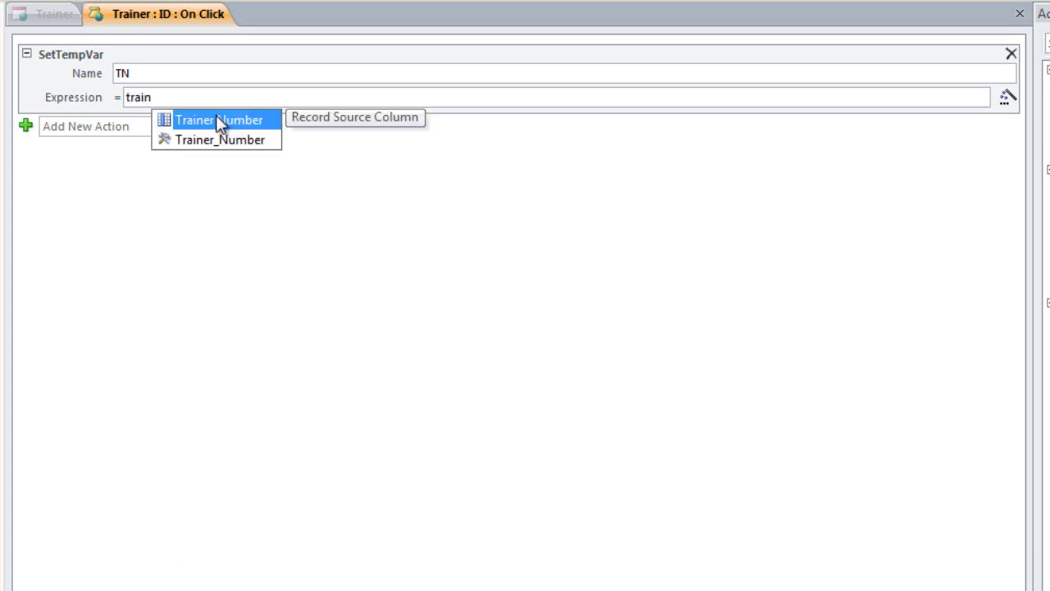
{"action": "double_click", "coordinate": [217, 120]}
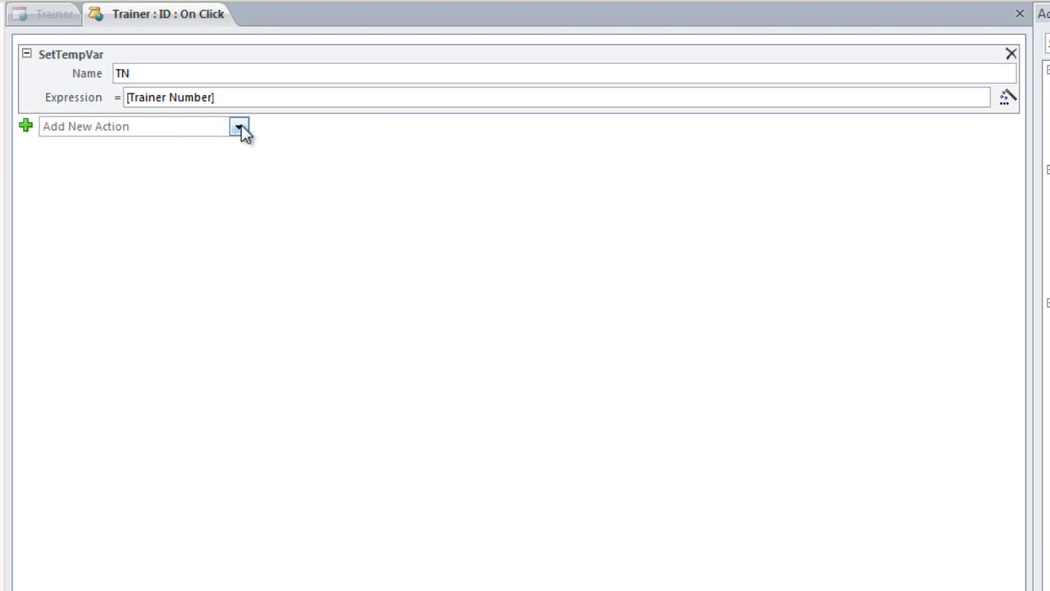
- Add an OpenForm action for the Trainer Details form with the where condition [Trainer Number]=[TempVars]![TN]
{"action": "left_click", "coordinate": [240, 128]}
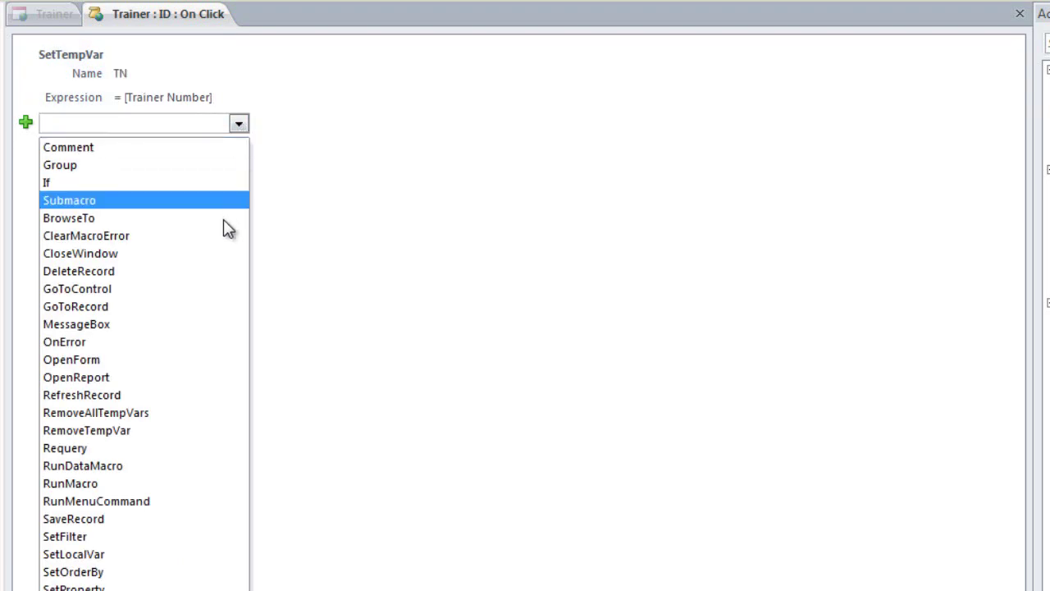
{"action": "left_click", "coordinate": [197, 360]}
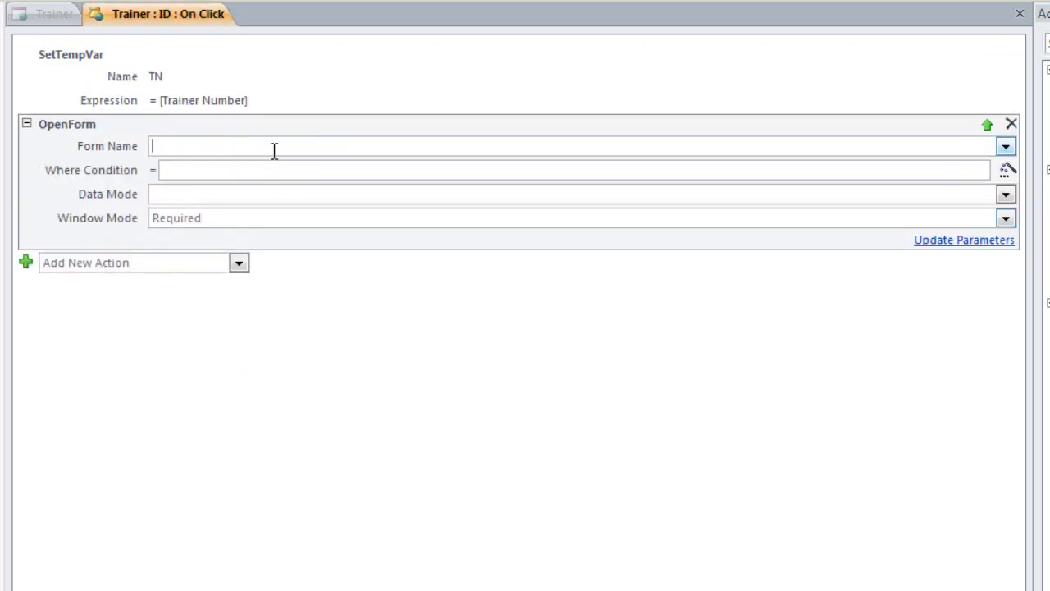
{"action": "type", "text": "Trainer Details"}
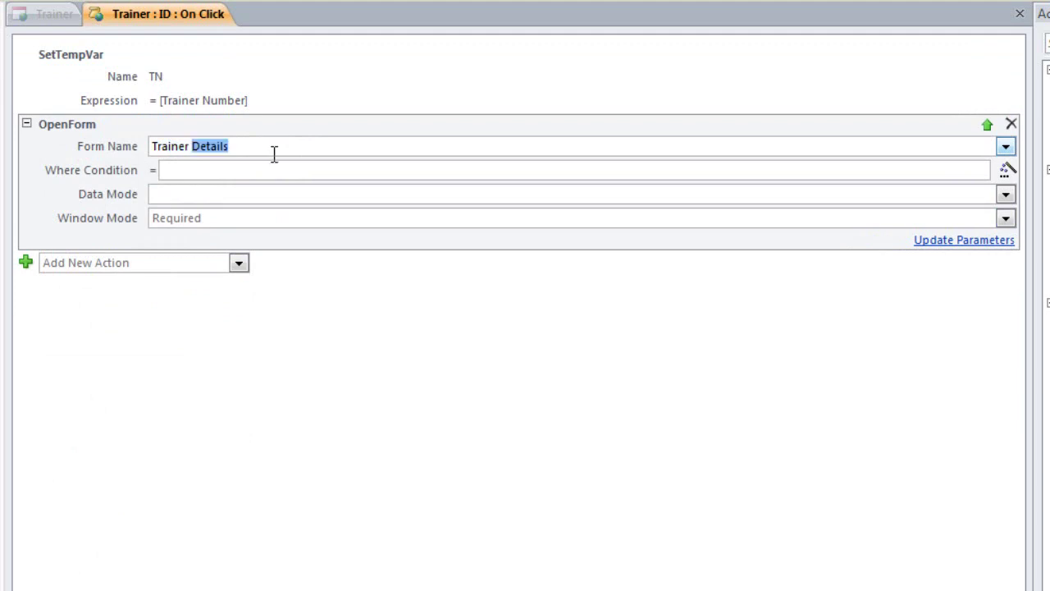
{"action": "left_click", "coordinate": [268, 169]}
{"action": "type", "text": "train"}
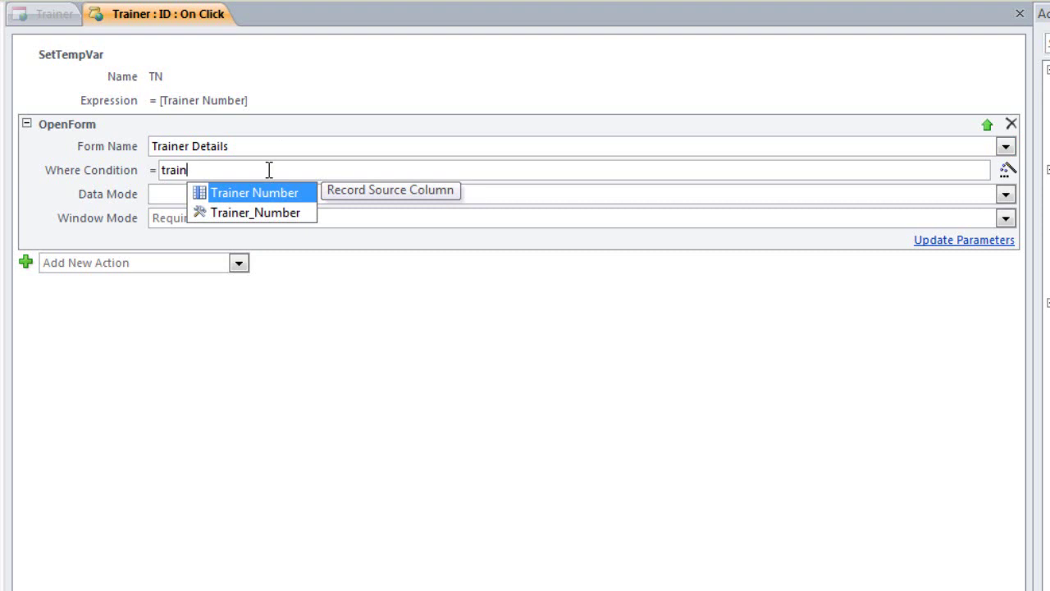
{"action": "double_click", "coordinate": [270, 192]}
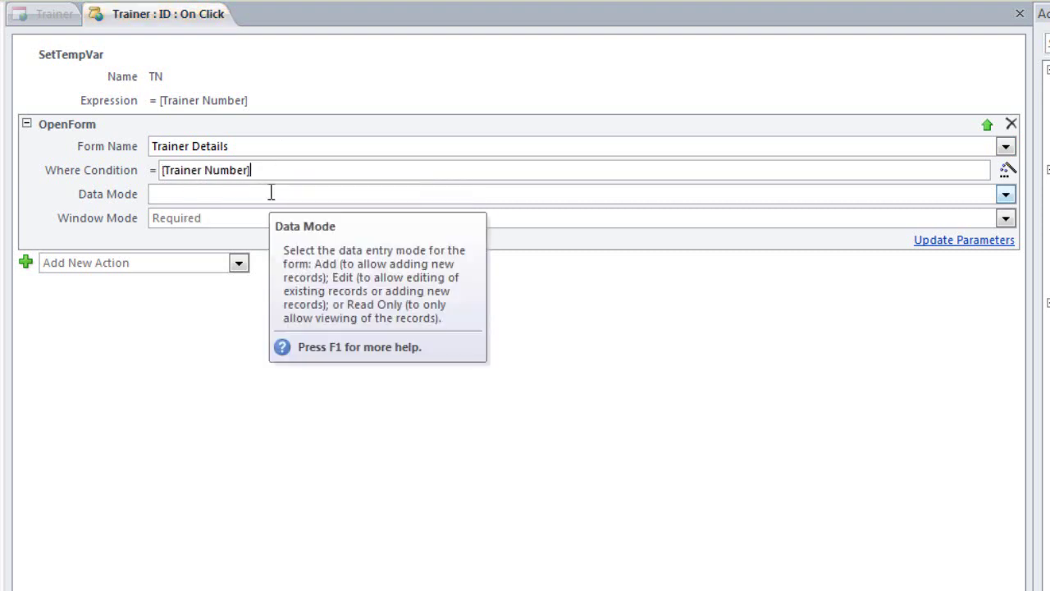
{"action": "type", "text": "="}
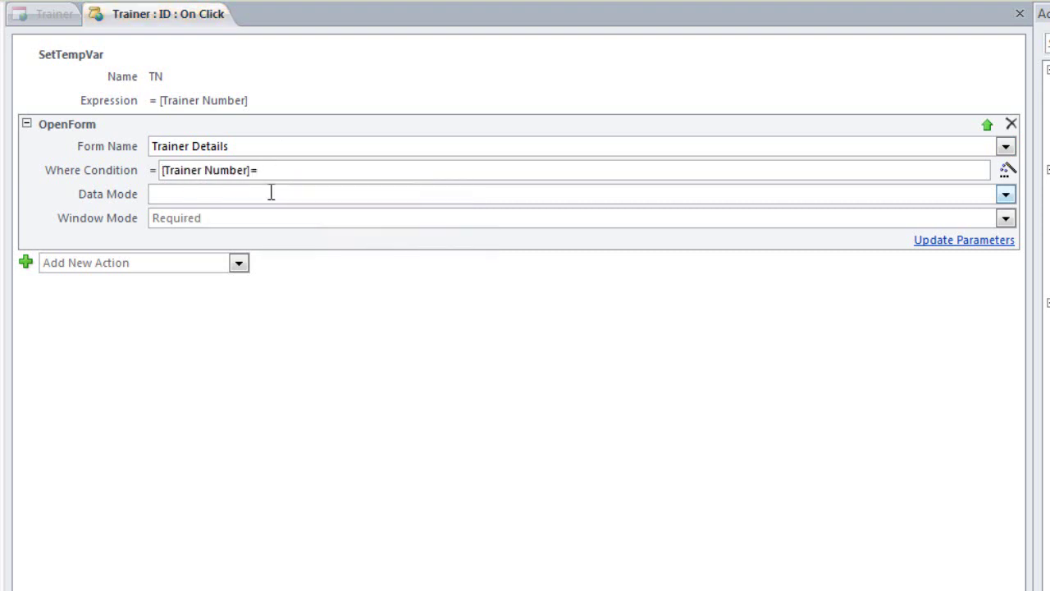
{"action": "type", "text": "temp"}
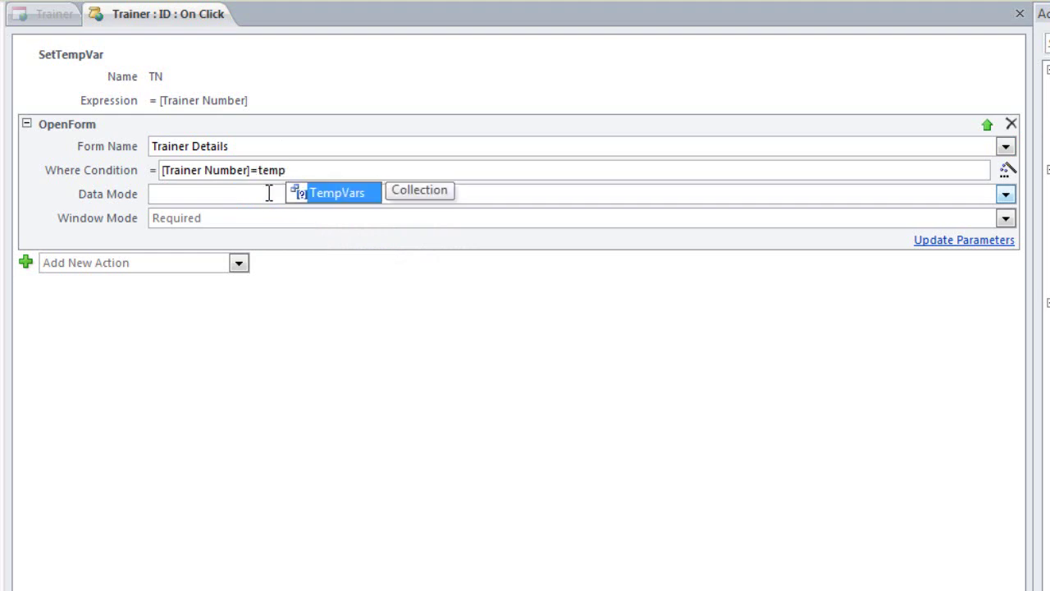
{"action": "double_click", "coordinate": [328, 194]}
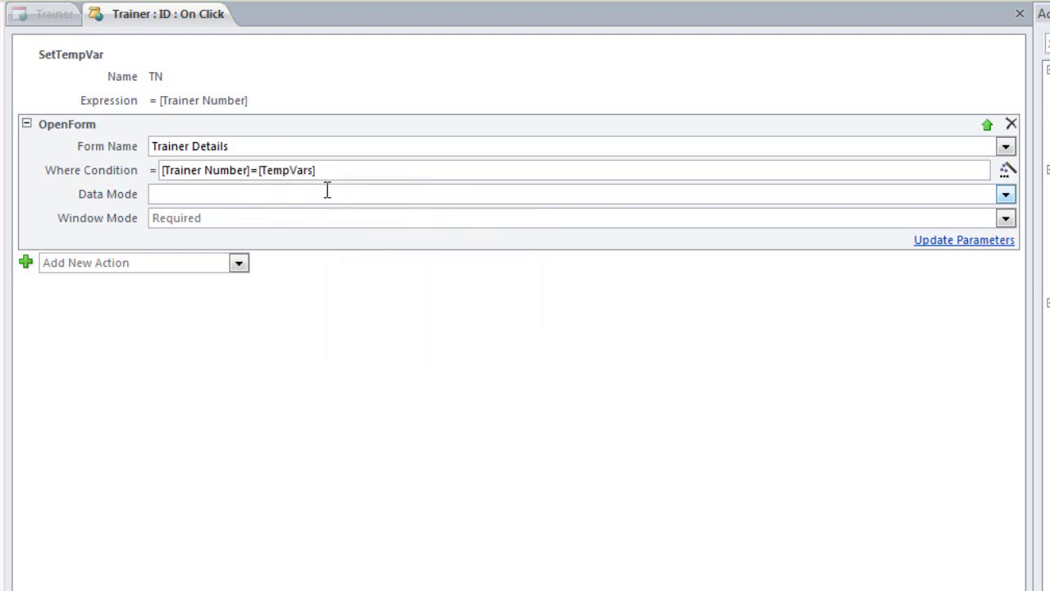
{"action": "type", "text": "![TN]"}
- Set the data mode of the action opening Trainer Details to Read Only and its window mode to Dialog
{"action": "left_click", "coordinate": [462, 193]}
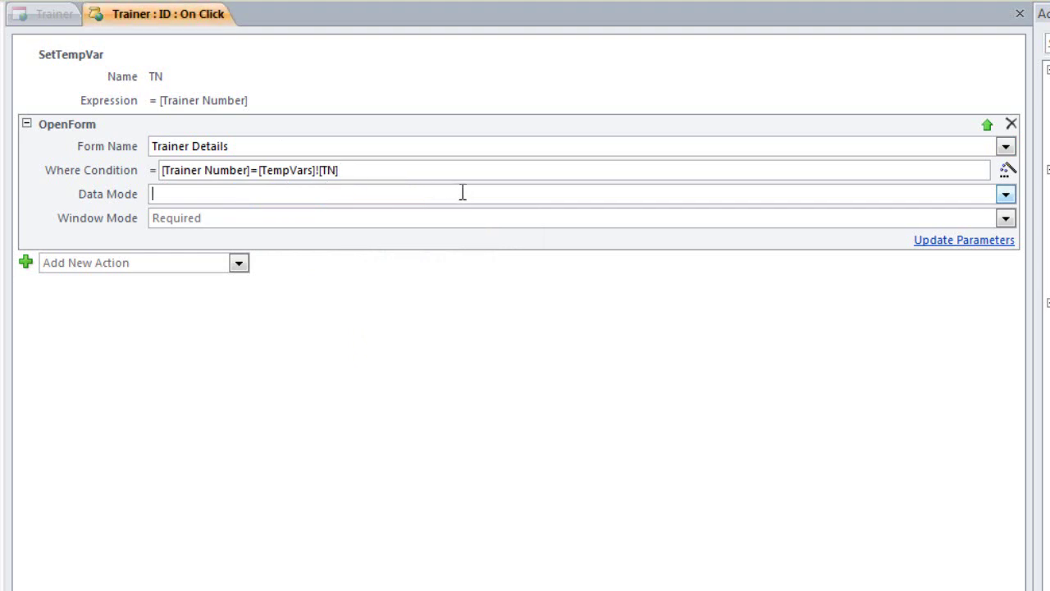
{"action": "left_click", "coordinate": [1006, 195]}
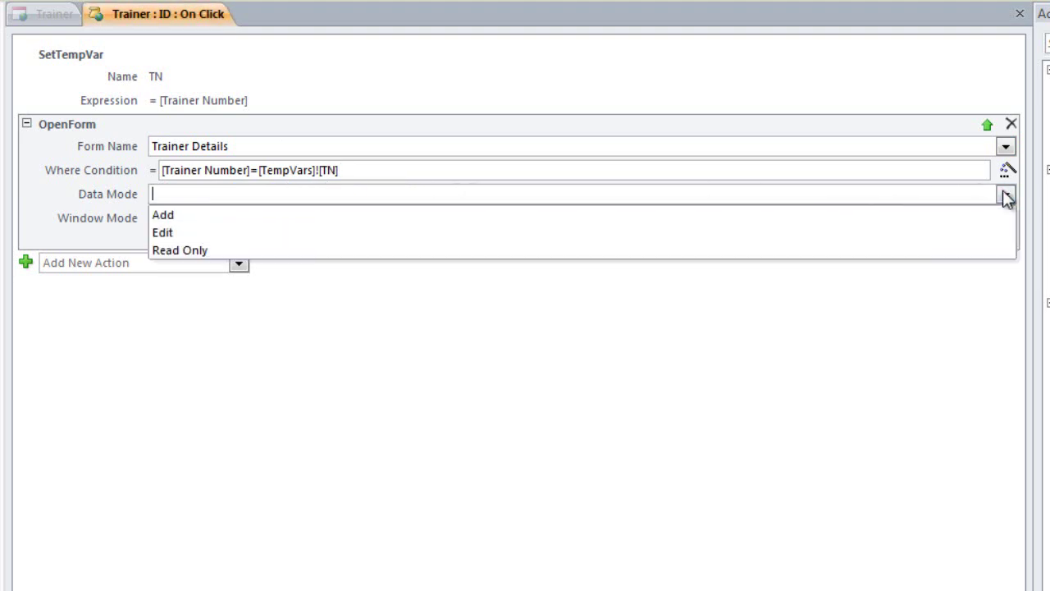
{"action": "left_click", "coordinate": [938, 250]}
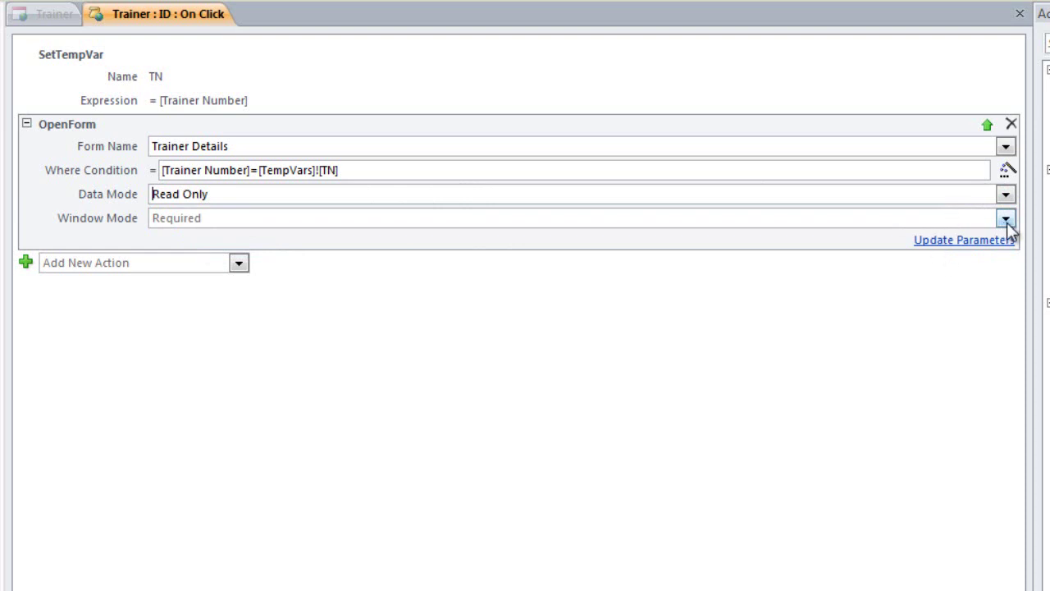
{"action": "left_click", "coordinate": [1006, 219]}
{"action": "left_click", "coordinate": [1008, 239]}
- Add a RemoveTempVar action for the variable TN at the end of the macro
{"action": "left_click", "coordinate": [238, 263]}
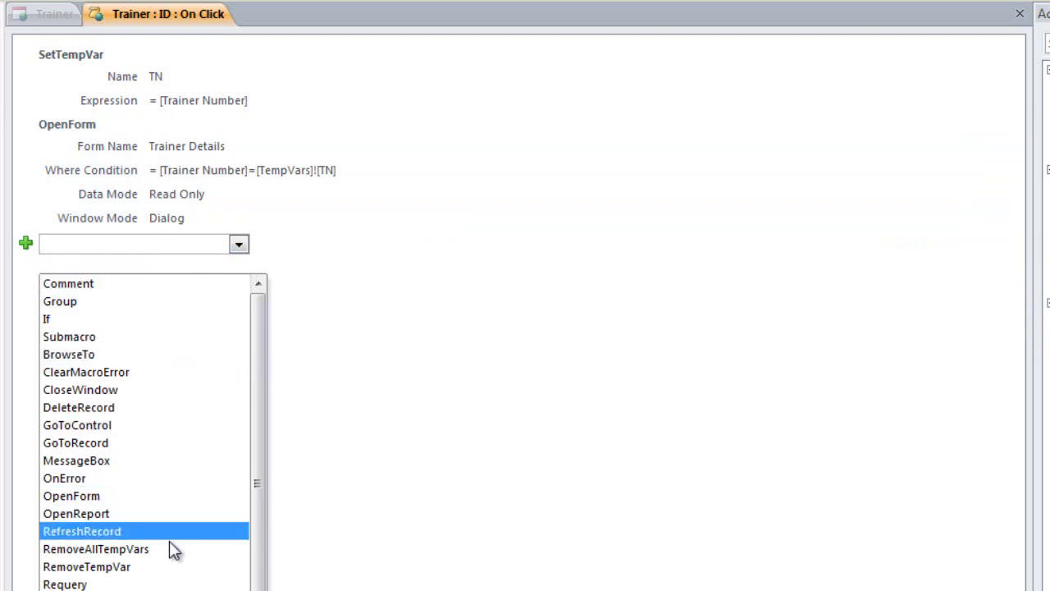
{"action": "left_click", "coordinate": [170, 568]}
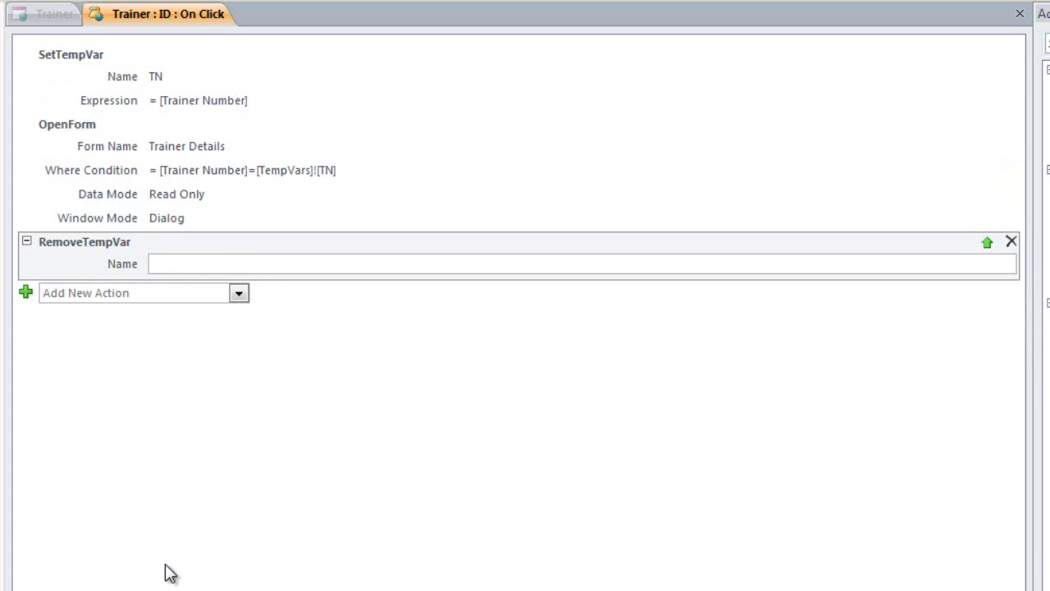
{"action": "type", "text": "TN"}
{"action": "left_click", "coordinate": [209, 509]}
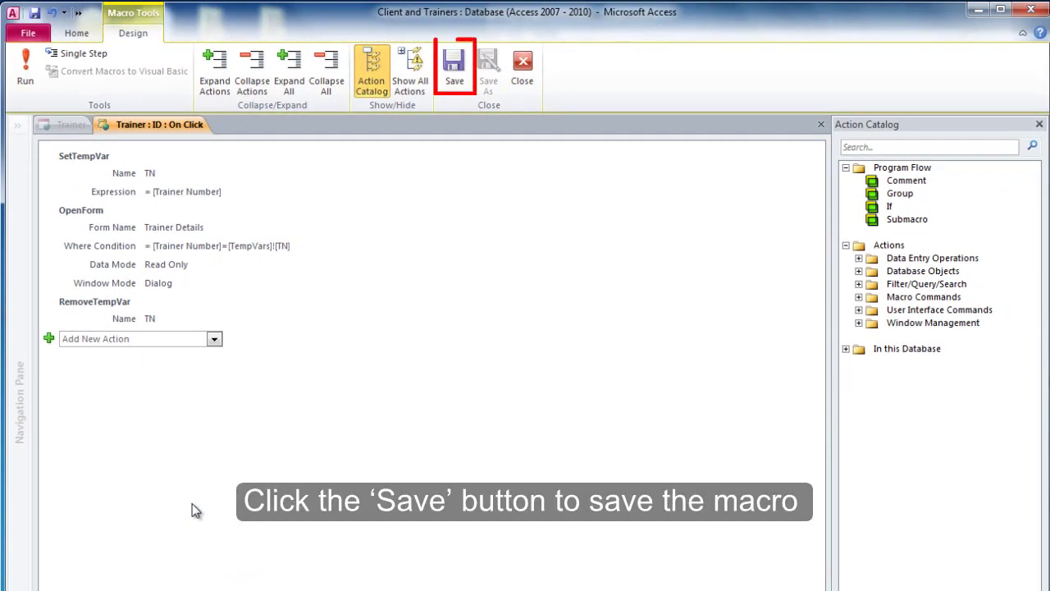
- Save and close the macro, and close the property sheet and the Trainer form, saving its design changes
{"action": "left_click", "coordinate": [453, 75]}
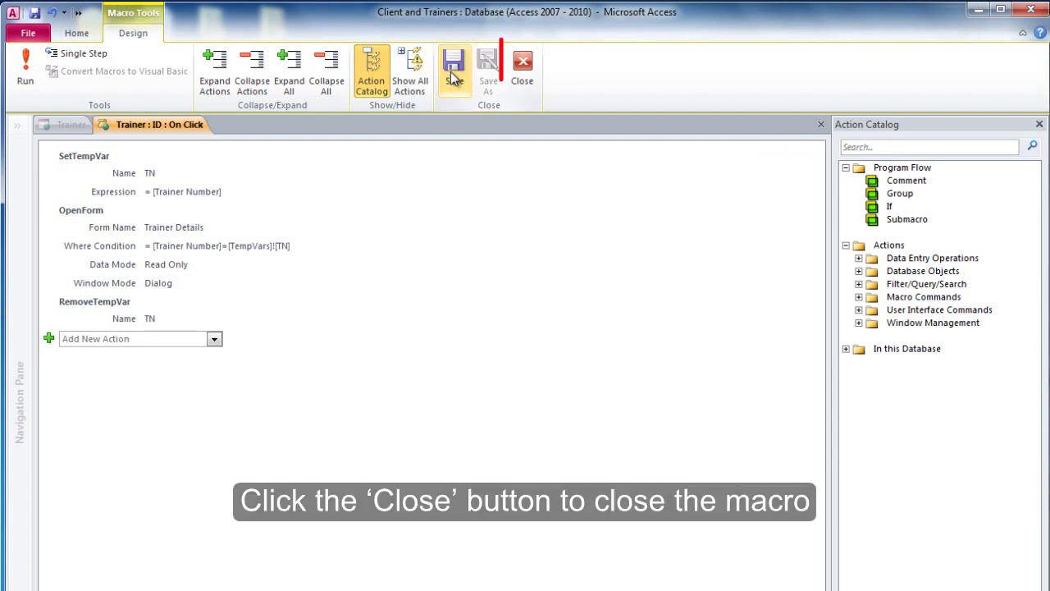
{"action": "left_click", "coordinate": [524, 71]}
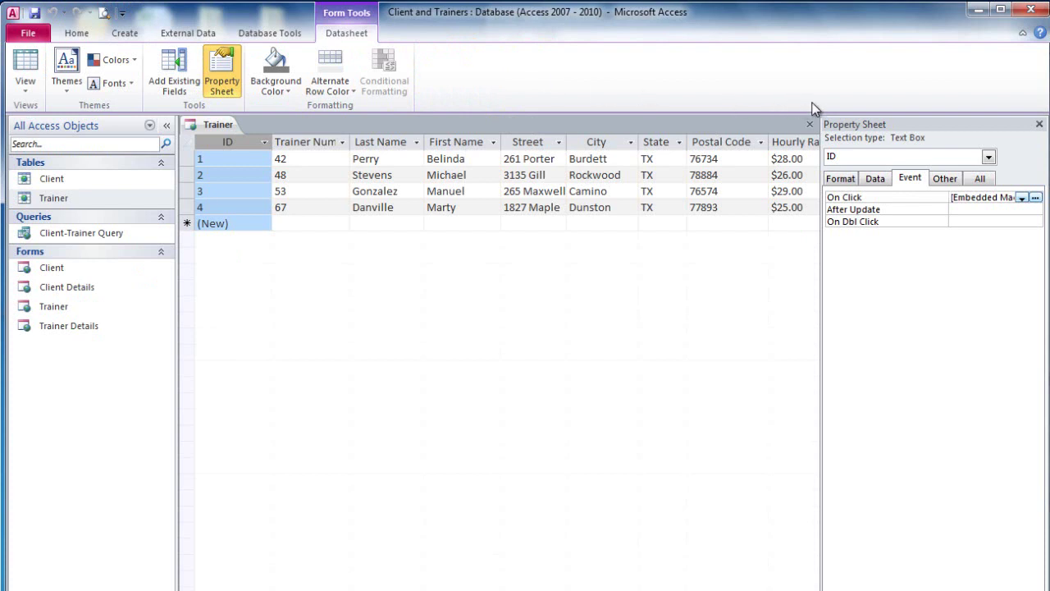
{"action": "left_click", "coordinate": [1038, 125]}
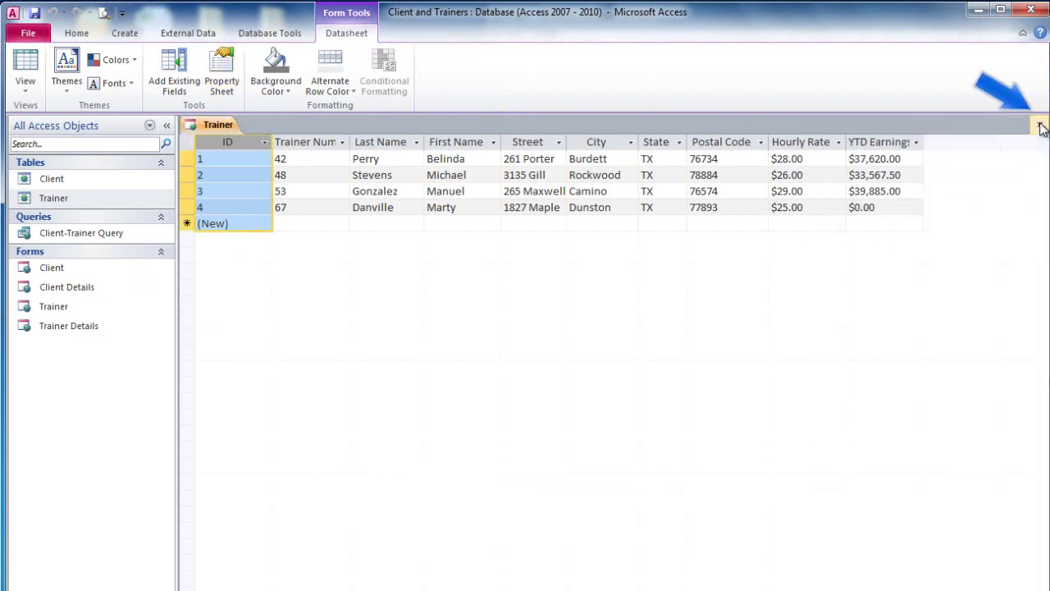
{"action": "left_click", "coordinate": [1040, 127]}
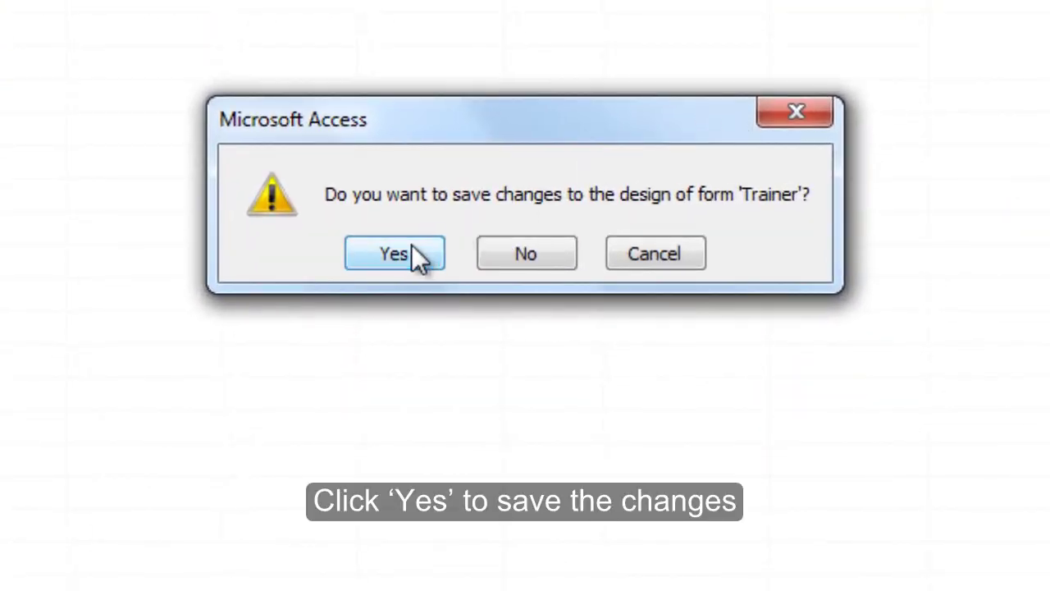
{"action": "left_click", "coordinate": [413, 250]}
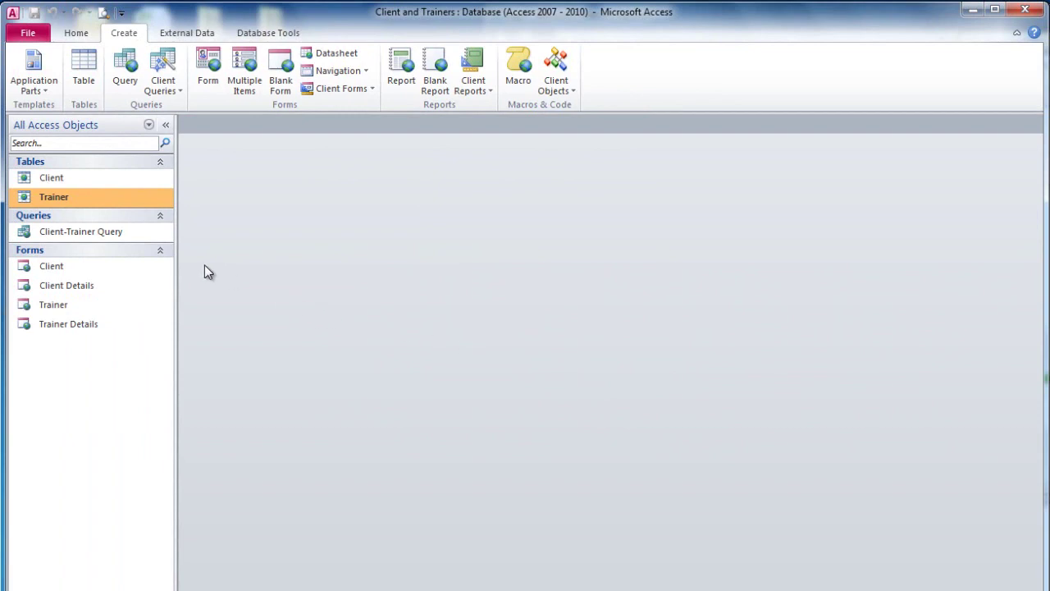
- Create a datasheet form from the Client-Trainer Query, save it as Client-Trainer Query, and close it
{"action": "left_click", "coordinate": [142, 232]}
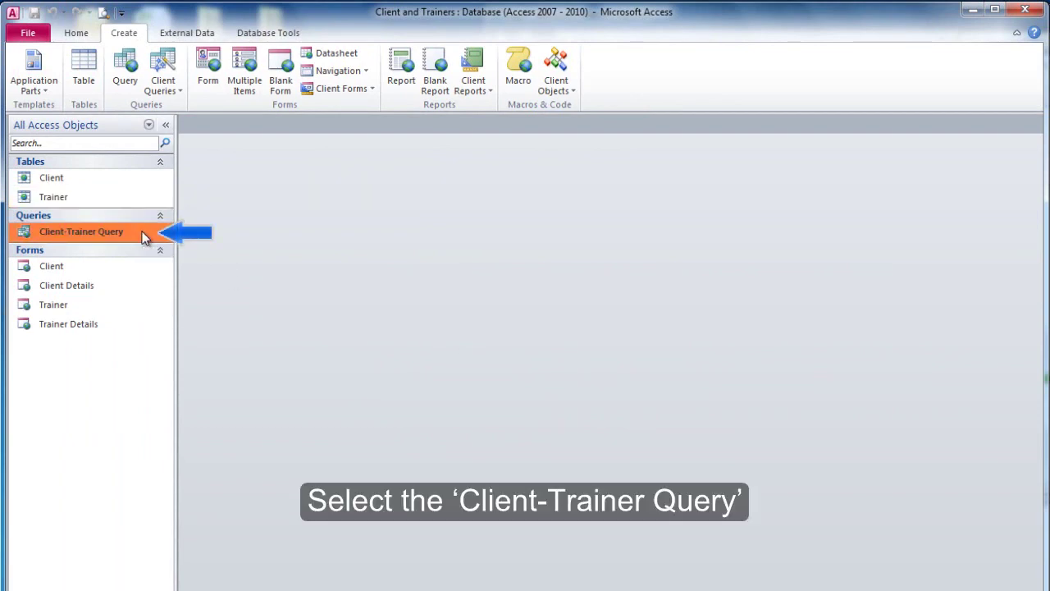
{"action": "left_click", "coordinate": [336, 54]}
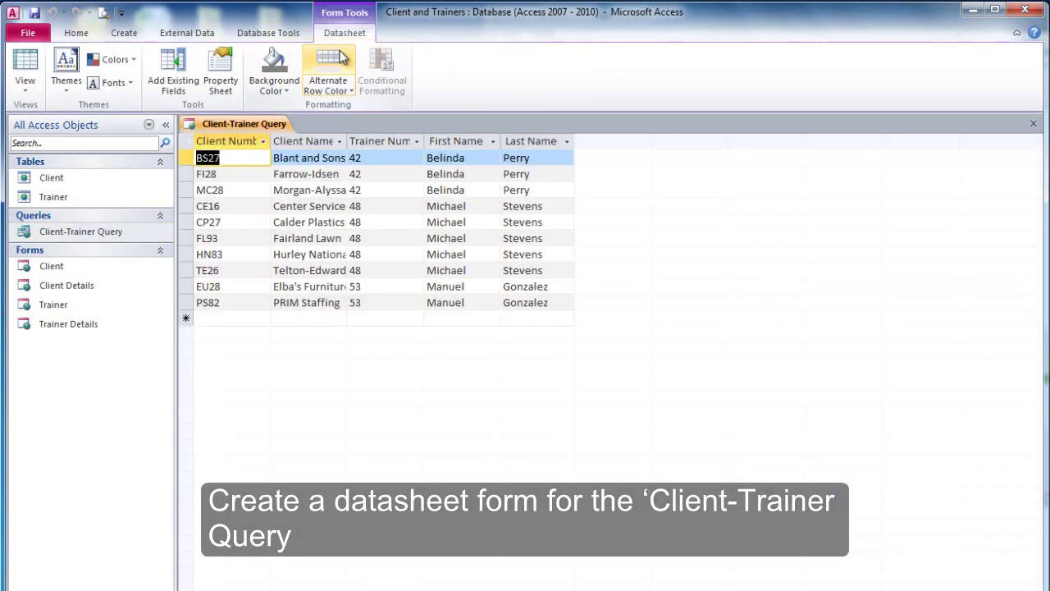
{"action": "left_click", "coordinate": [33, 13]}
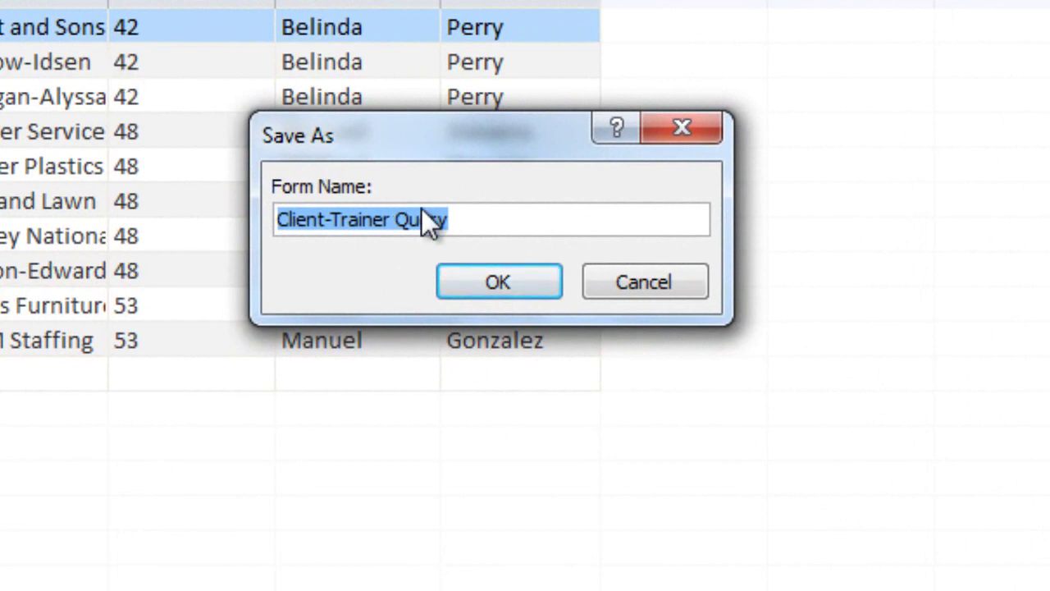
{"action": "left_click", "coordinate": [526, 277]}
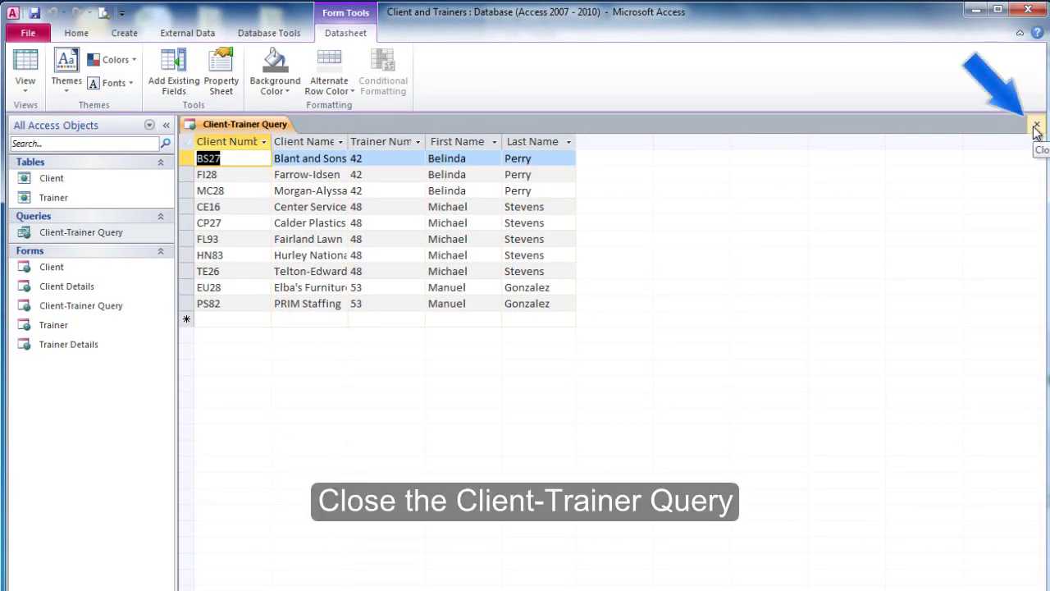
{"action": "left_click", "coordinate": [1037, 127]}
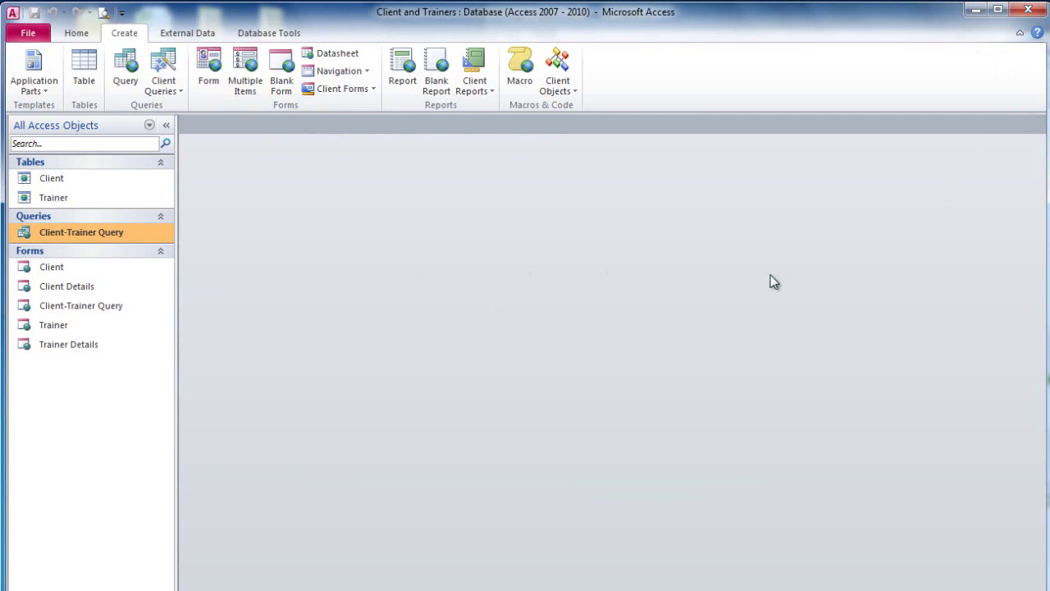